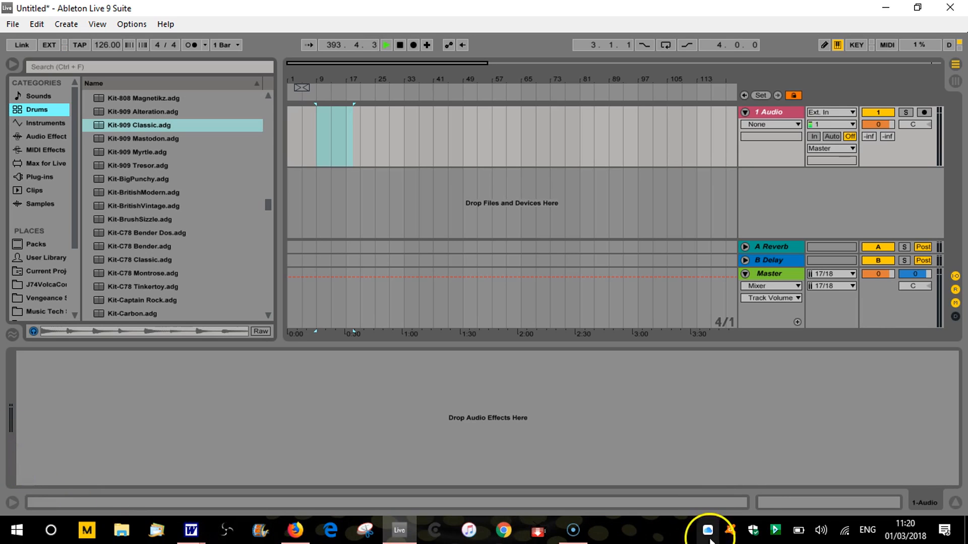
Stop playback and return the transport to the start of the arrangement
mouse_move(896, 540)
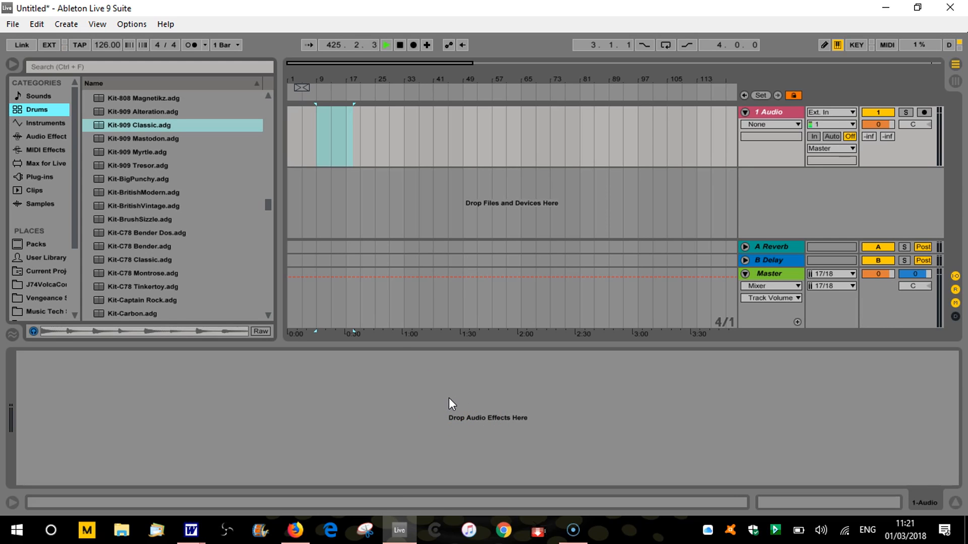
drag(268, 204, 268, 76)
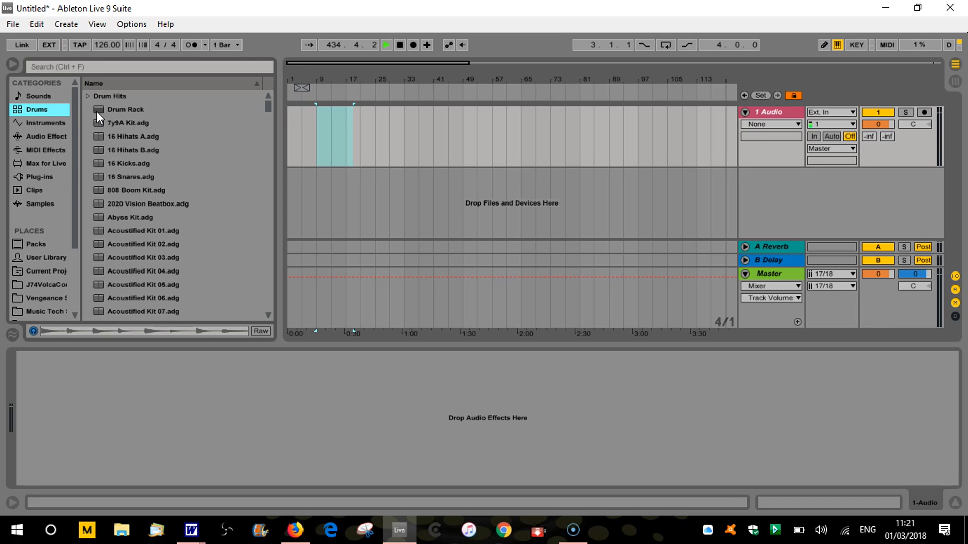
drag(361, 82, 309, 79)
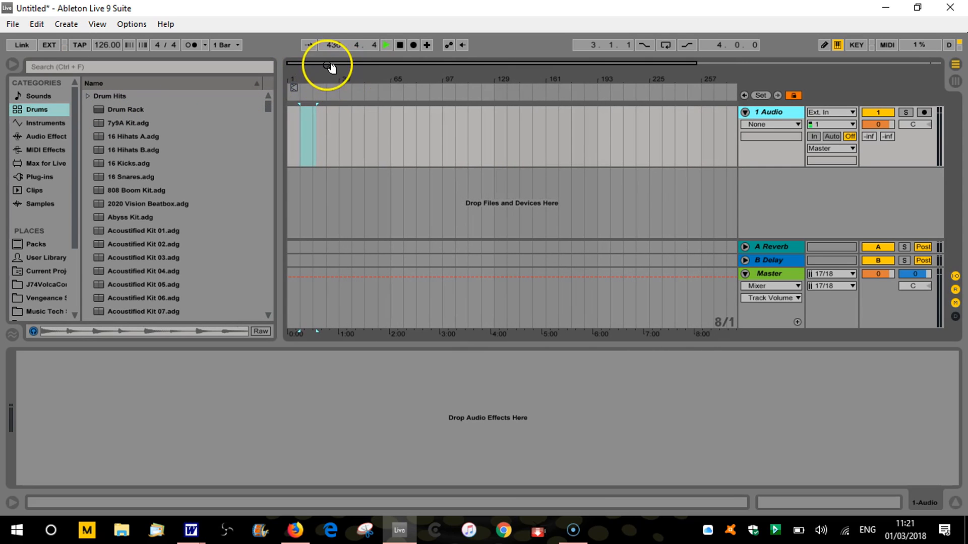
click(311, 128)
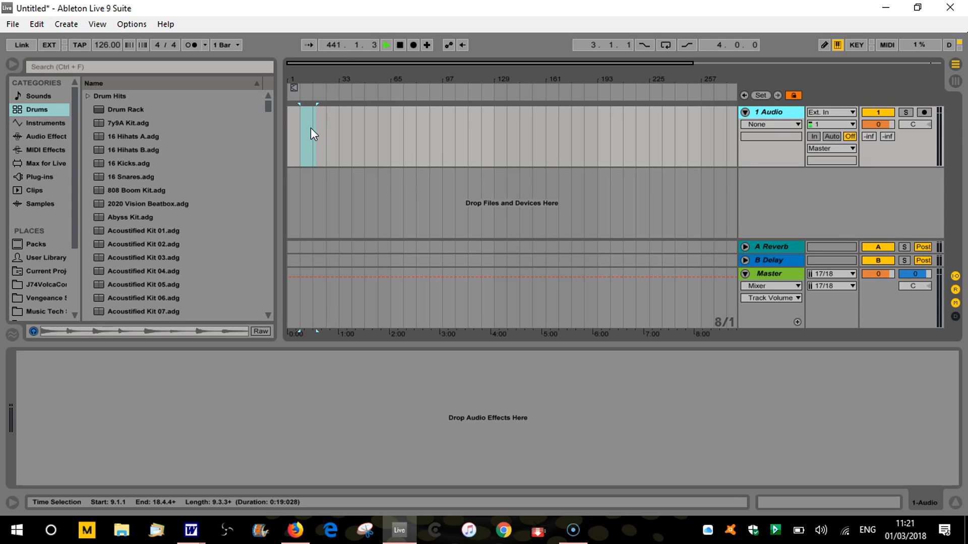
click(318, 122)
click(401, 47)
click(401, 51)
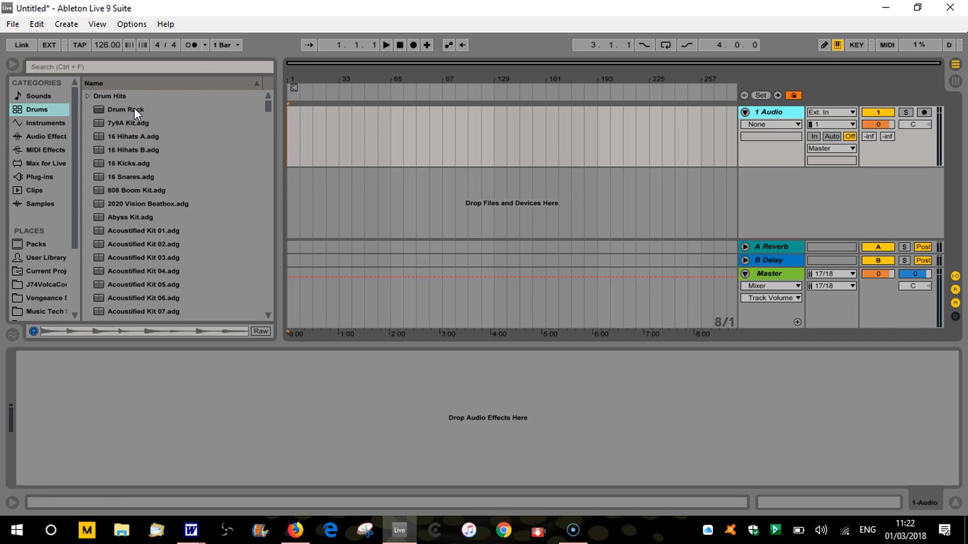
Load an empty Drum Rack onto a new track and look through its pad ranges, returning to the C1 to D#2 pads
drag(134, 108, 307, 193)
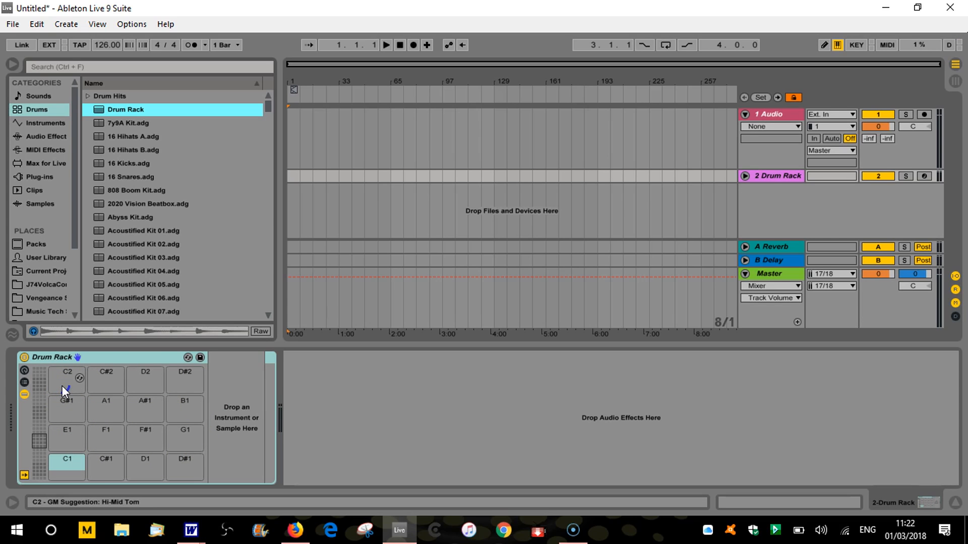
click(68, 464)
click(38, 441)
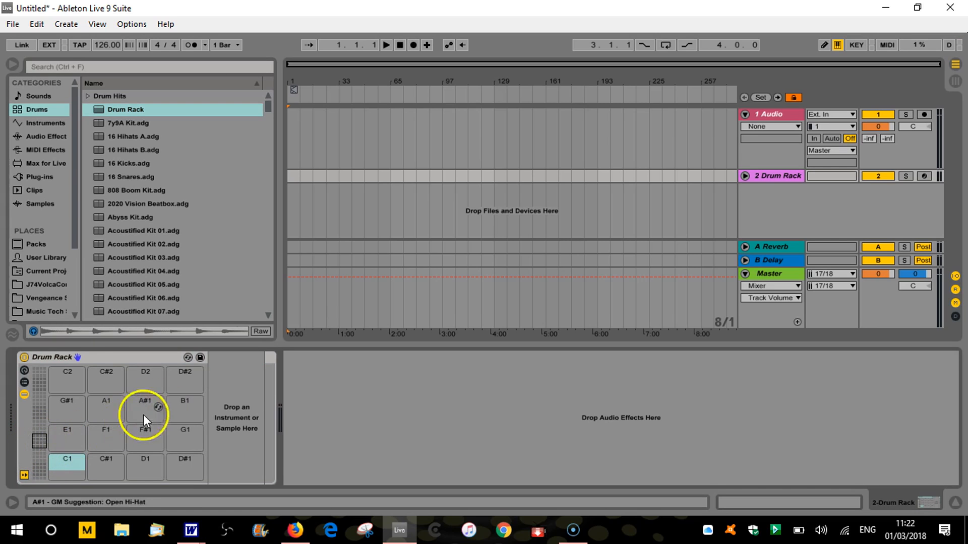
click(40, 425)
drag(40, 422, 41, 466)
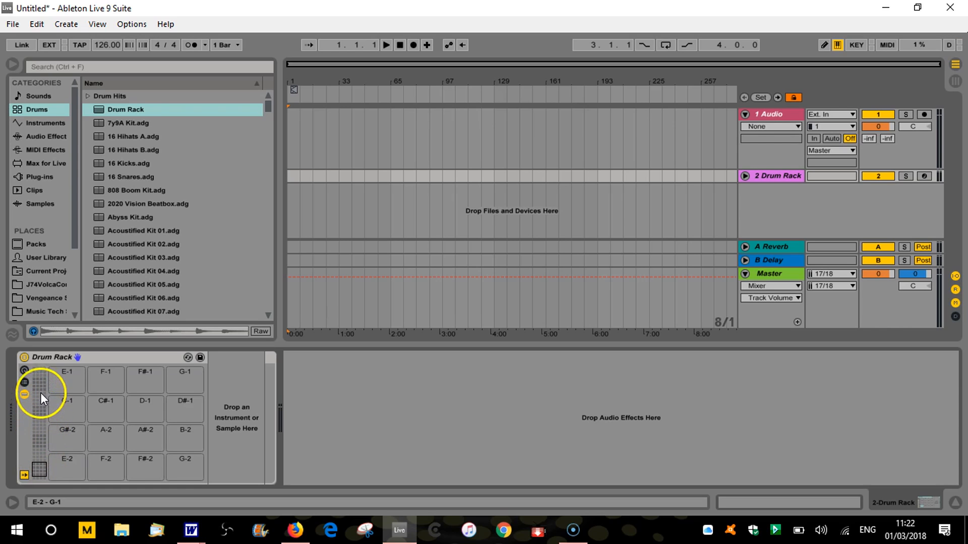
click(41, 441)
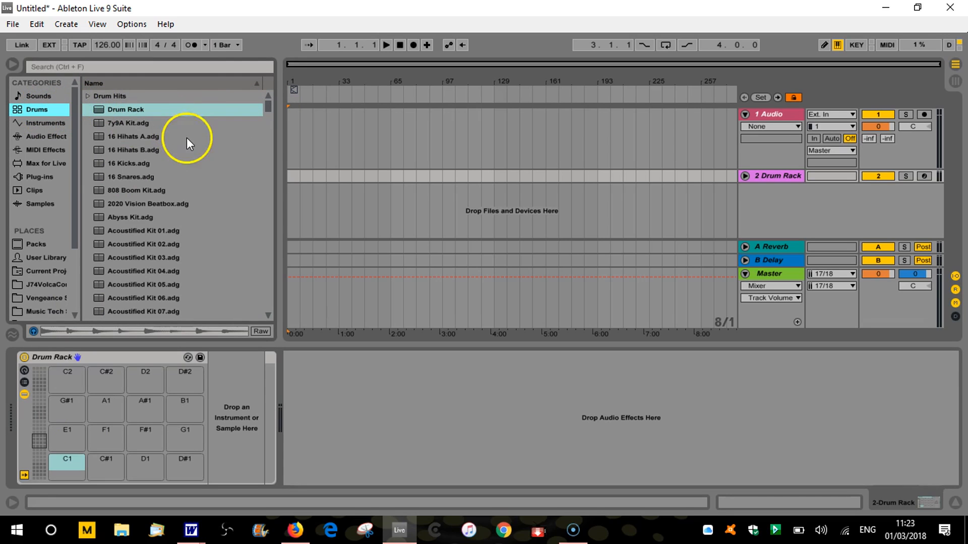
Browse the Drums library and preview the Burned Kit 05 preset
scroll(177, 150, down, 3)
scroll(162, 150, up, 3)
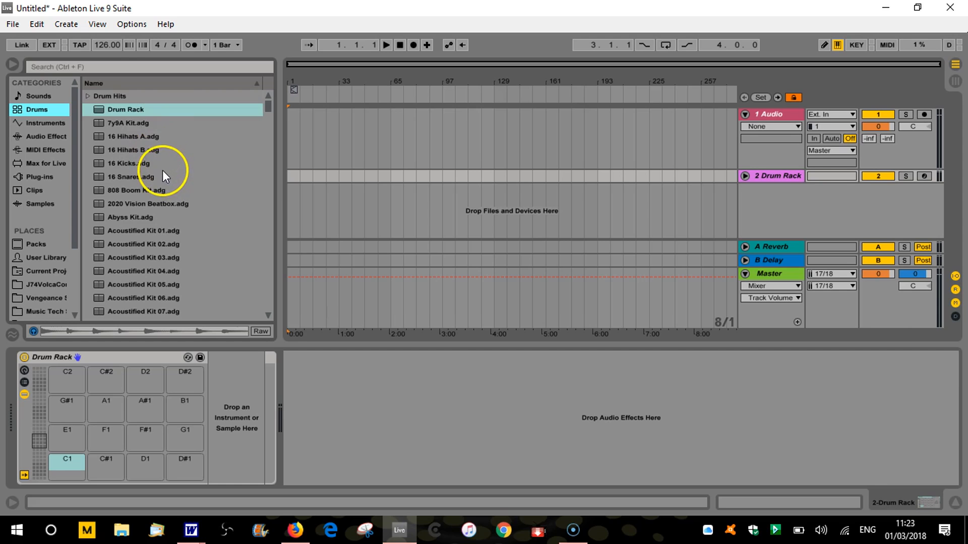
scroll(162, 171, down, 2)
scroll(161, 166, down, 1)
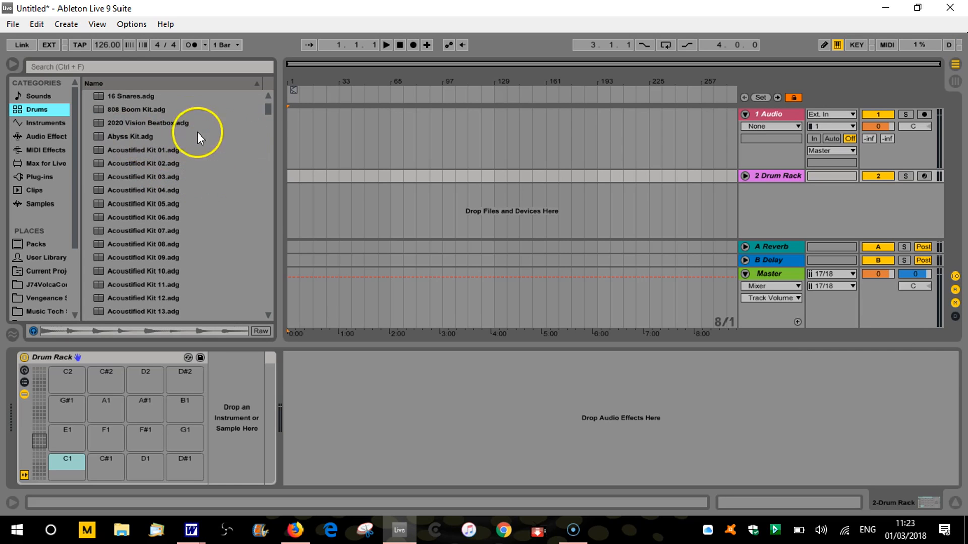
scroll(155, 244, down, 10)
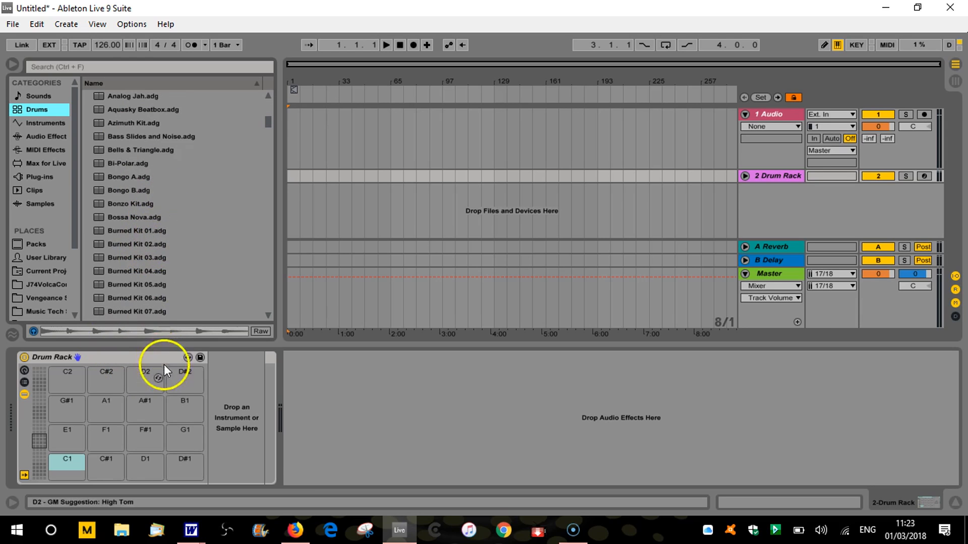
scroll(129, 242, down, 5)
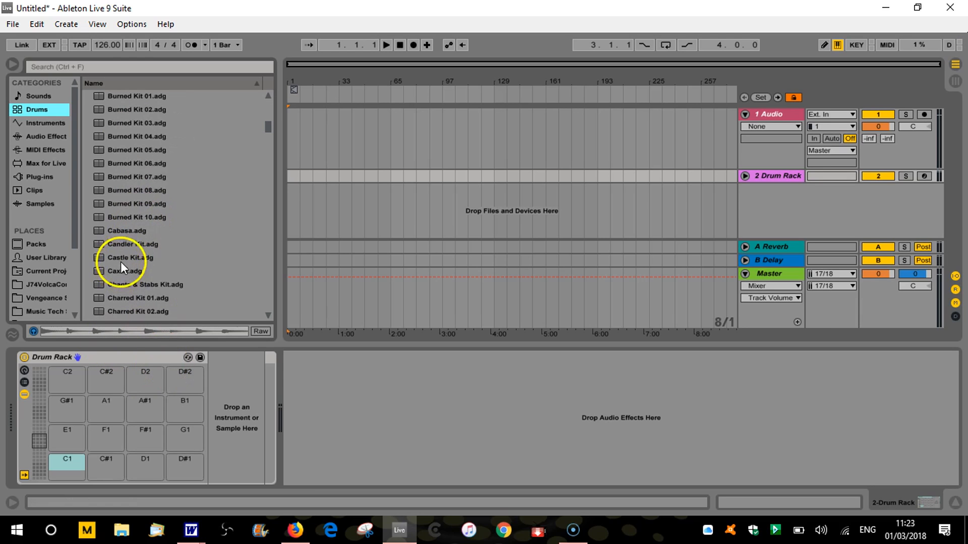
click(128, 152)
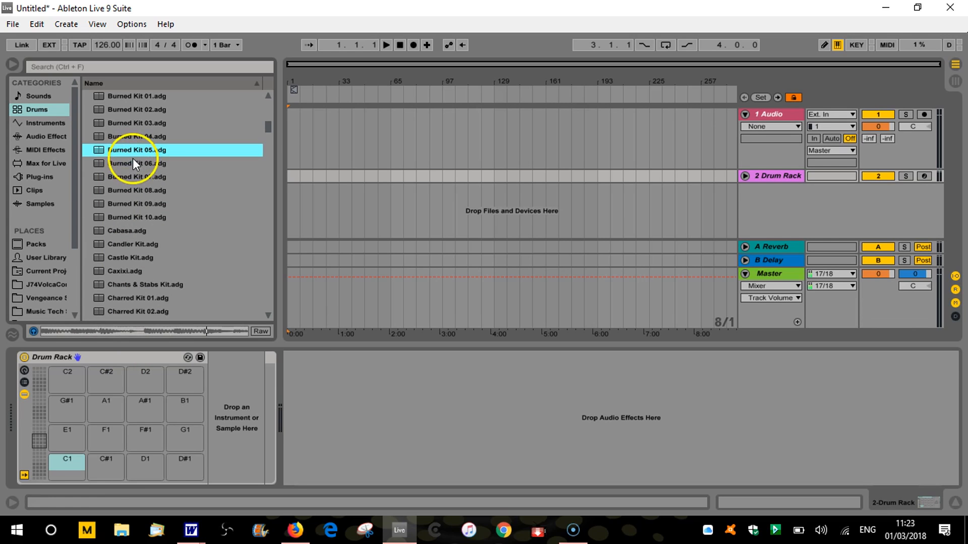
Load the Kit-808 Classic preset into the Drum Rack and arm its track for recording
scroll(147, 181, down, 8)
scroll(144, 198, down, 7)
scroll(145, 225, down, 8)
scroll(163, 229, down, 9)
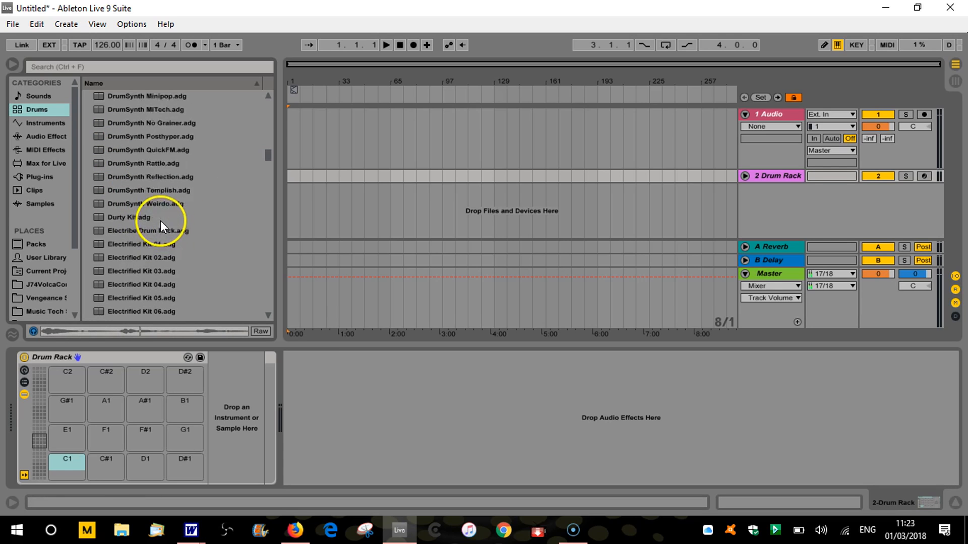
scroll(151, 224, down, 2)
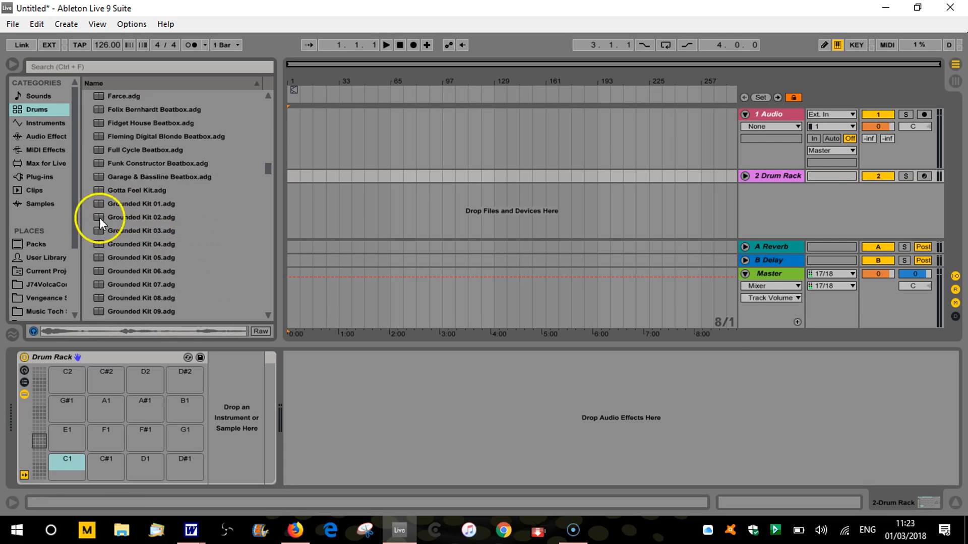
scroll(136, 265, down, 2)
scroll(136, 265, down, 8)
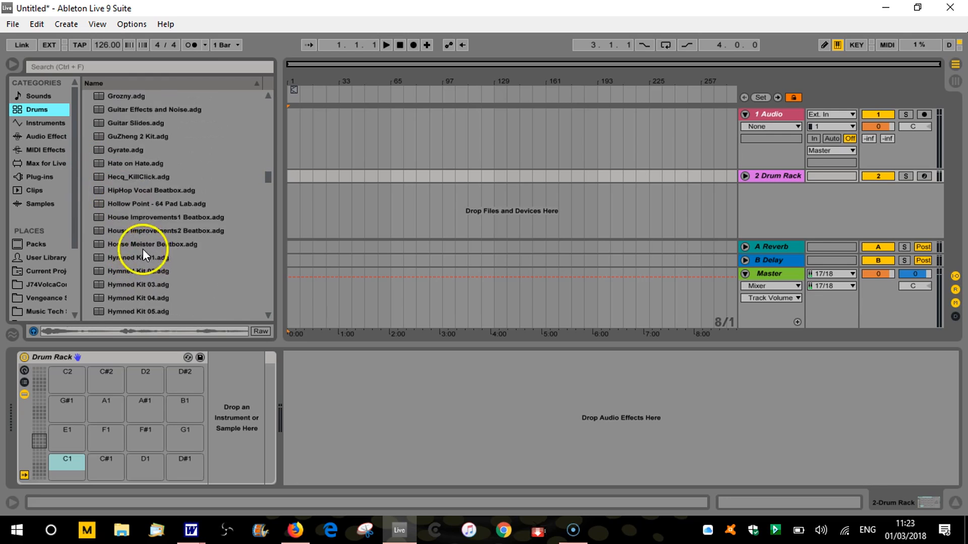
scroll(136, 237, down, 4)
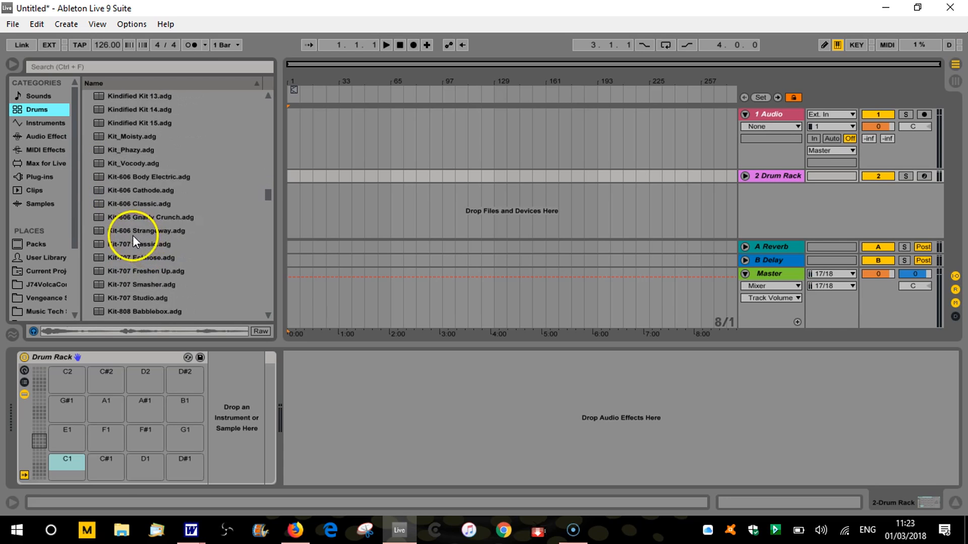
drag(141, 244, 126, 357)
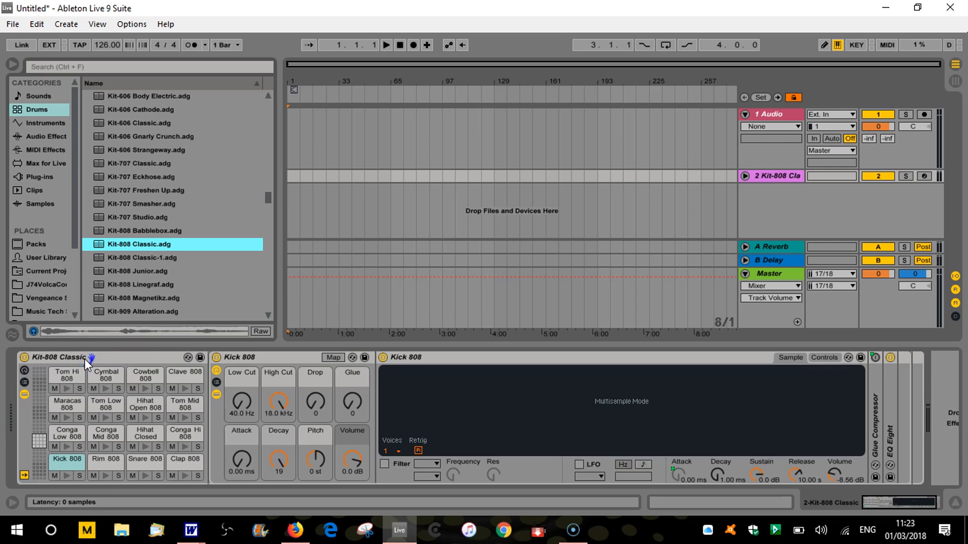
click(924, 176)
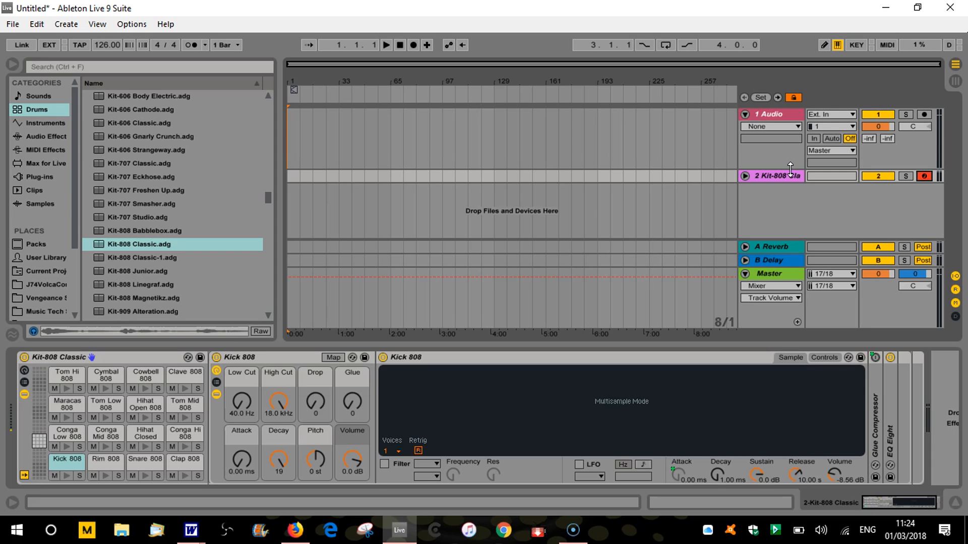
Play the Kit-808 Classic pads, including the kick, snare and low conga, to audition their sounds
key(d)
click(751, 170)
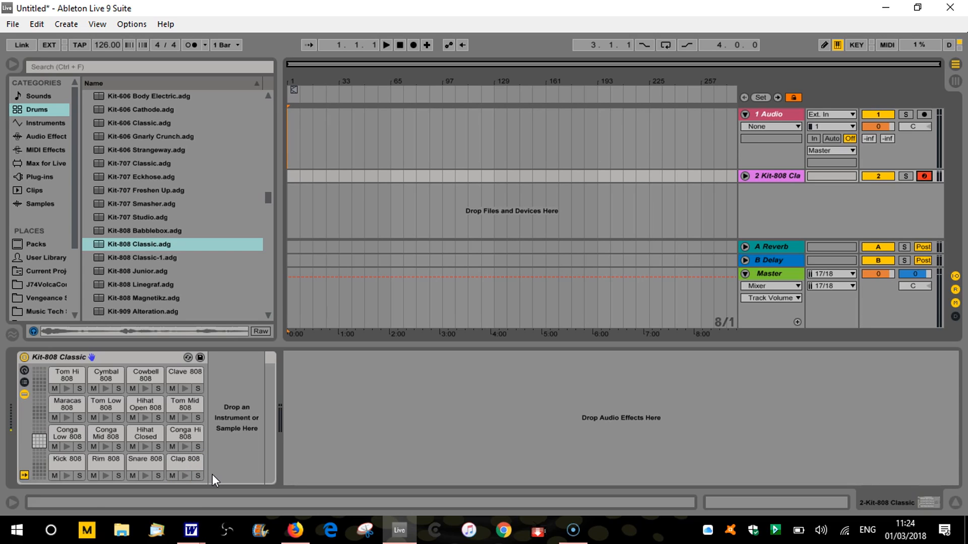
key(z)
key(a)
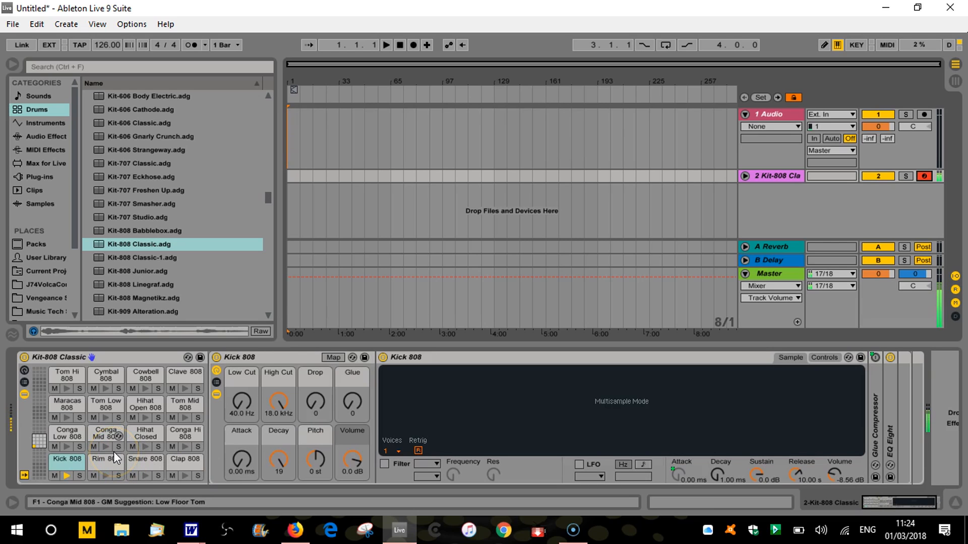
key(s)
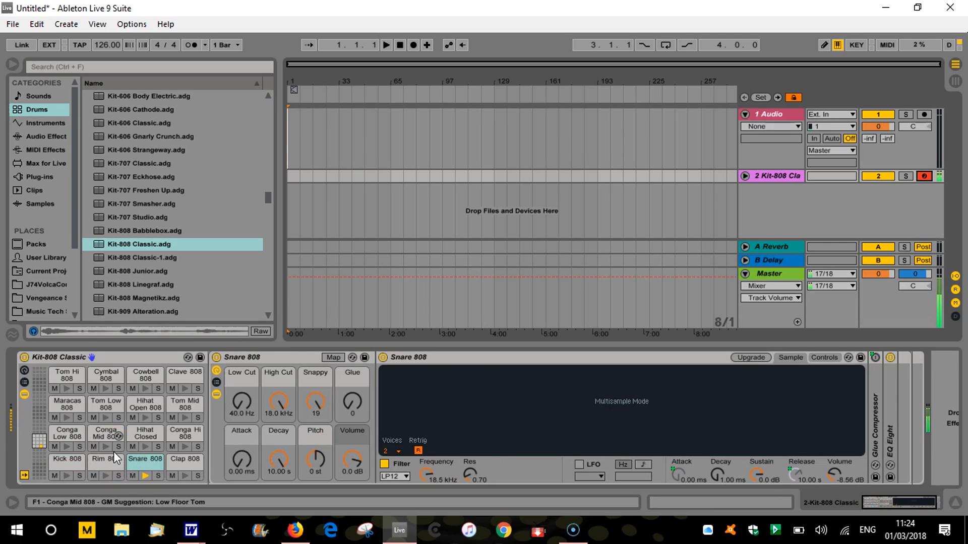
key(f)
key(g)
key(h)
key(d)
key(h)
key(k)
key(a)
key(s)
key(d)
key(d)
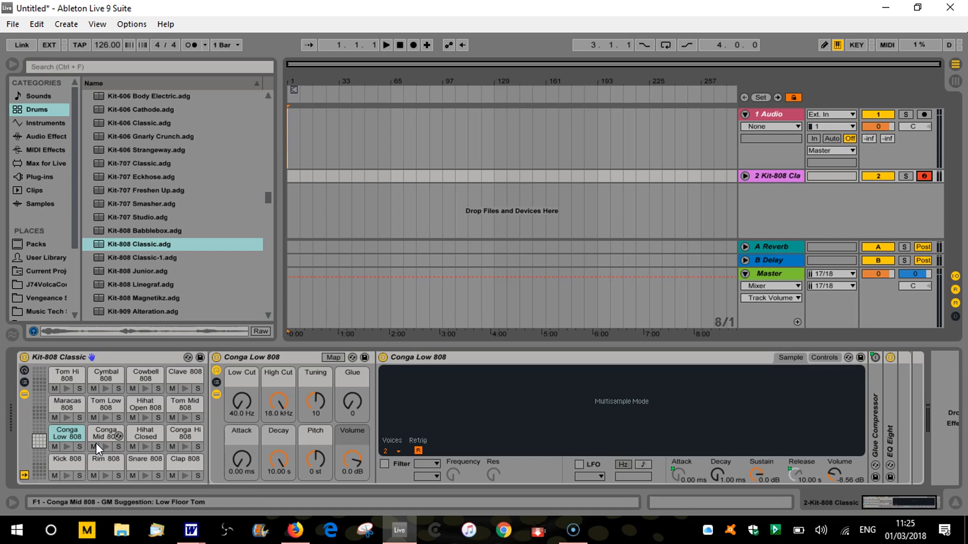
Inspect the device controls of the Maracas, Cymbal, Tom Hi, Kick and Rim pads, ending on Kick 808
click(57, 408)
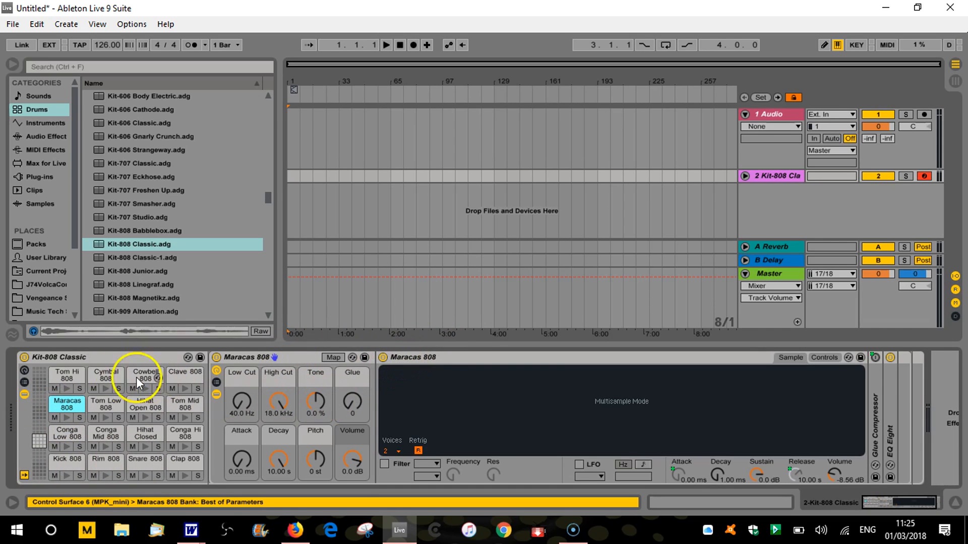
click(103, 376)
click(63, 375)
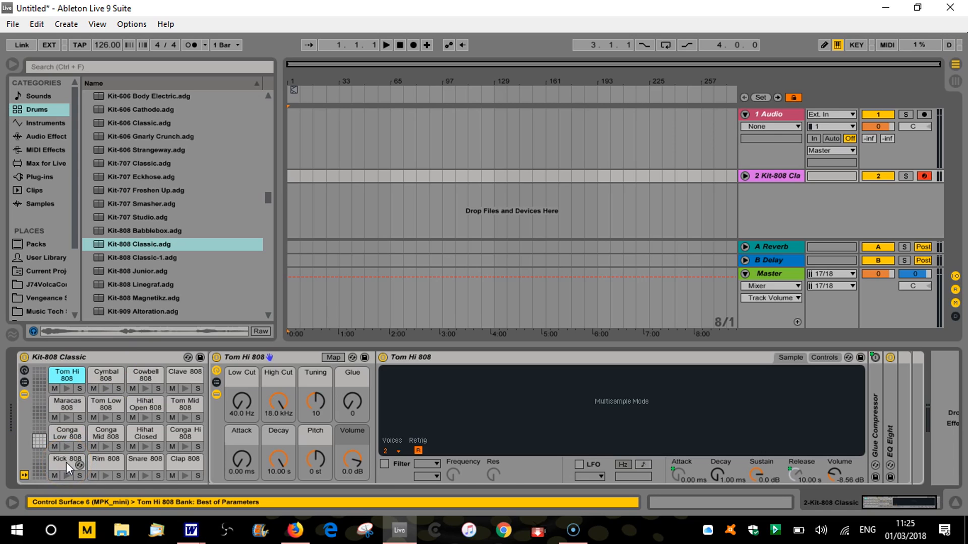
click(66, 461)
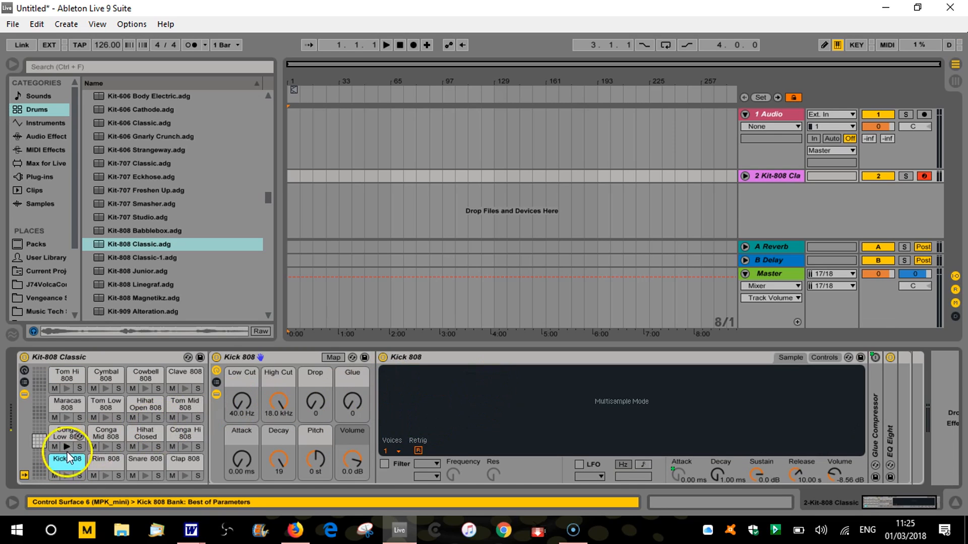
click(102, 461)
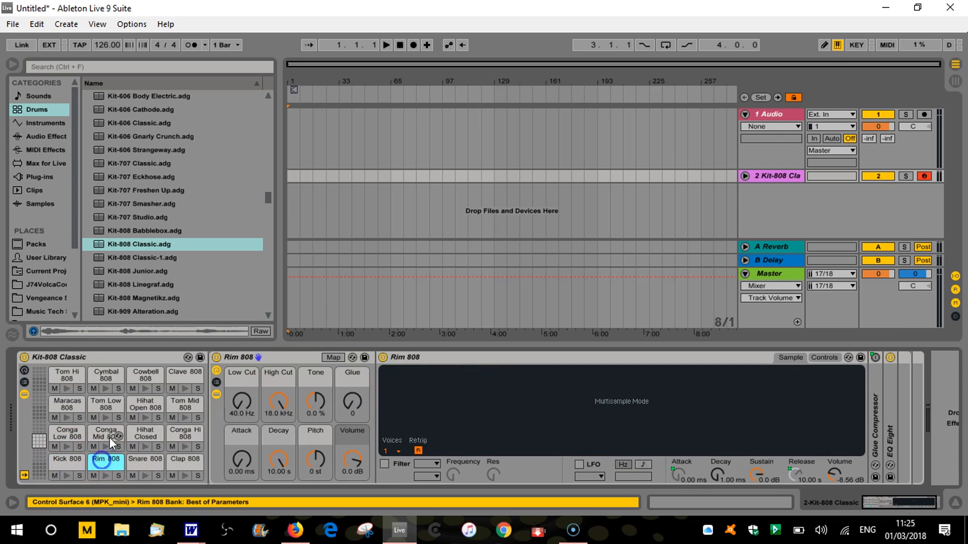
click(68, 459)
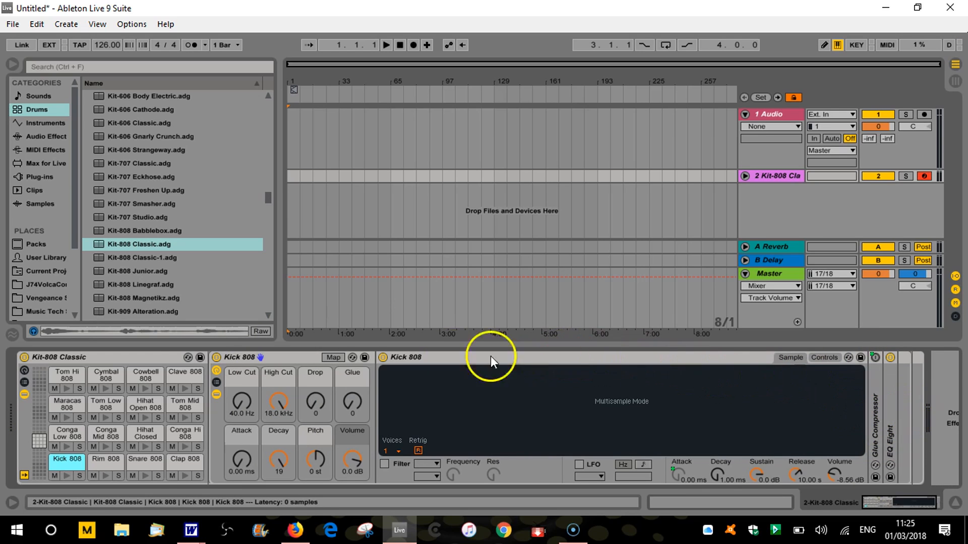
Hide the devices of the Kit-808 Classic rack and show its macro controls, trying the Macro 1 dial
click(24, 394)
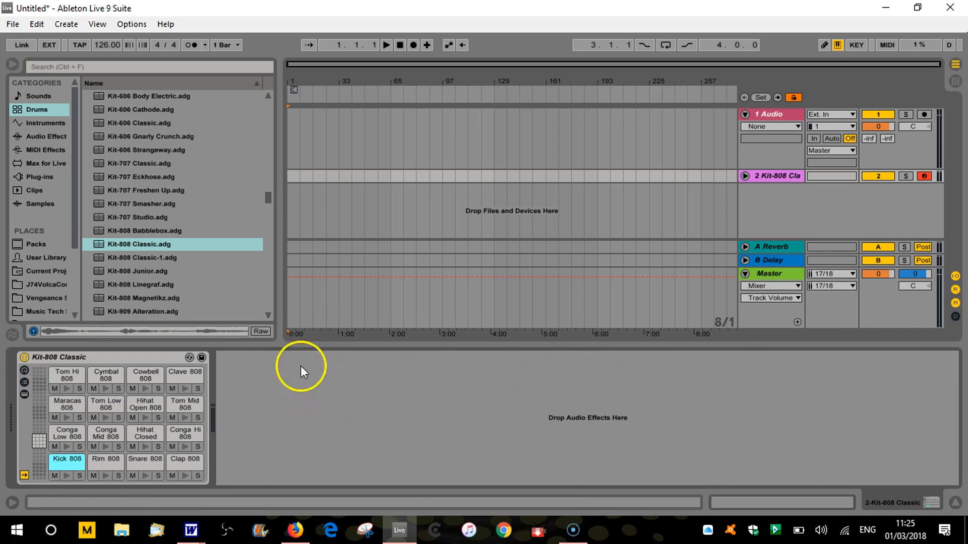
click(24, 371)
click(96, 368)
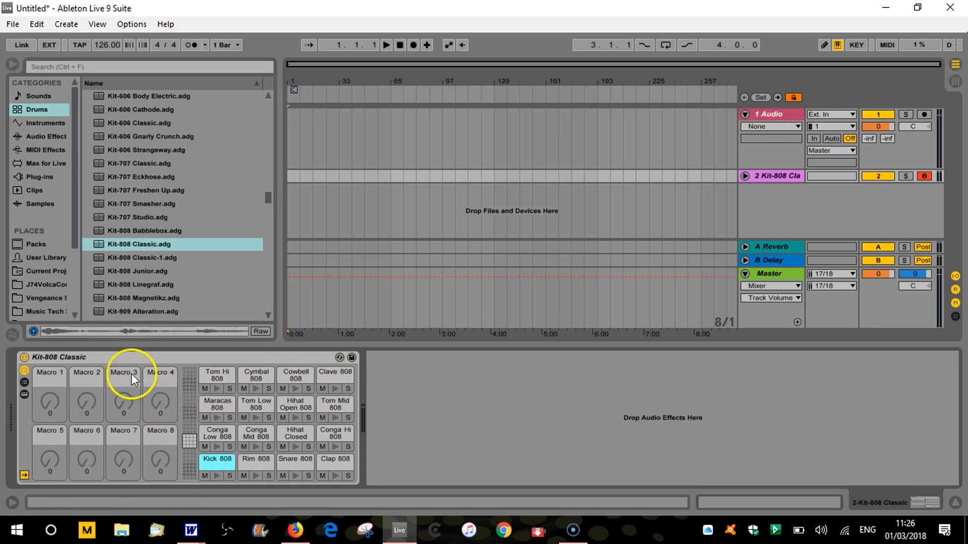
mouse_move(49, 402)
mouse_down()
mouse_move(49, 348)
mouse_move(55, 408)
mouse_up()
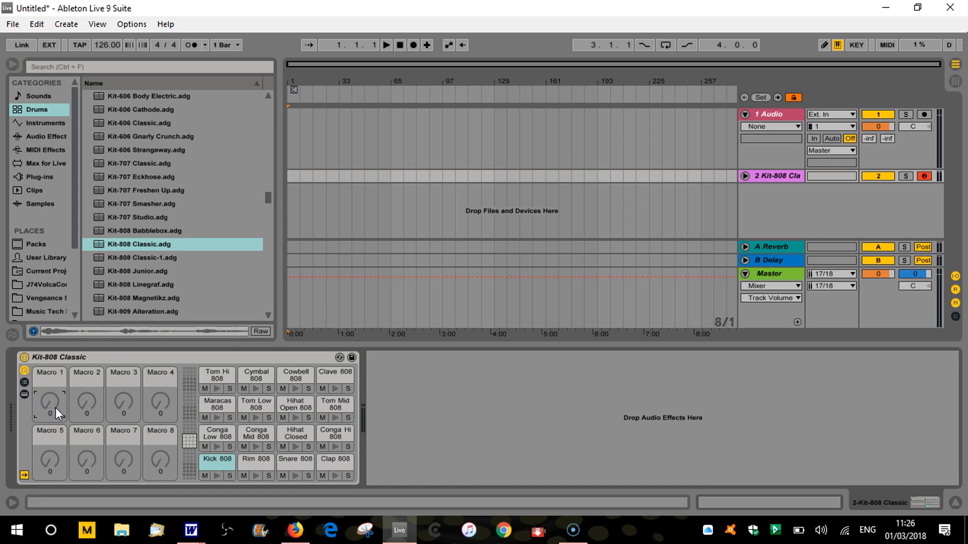
Hide the rack's macro controls, show its chain list and review the drum chains from Kick 808 to Clave 808
click(25, 371)
click(25, 383)
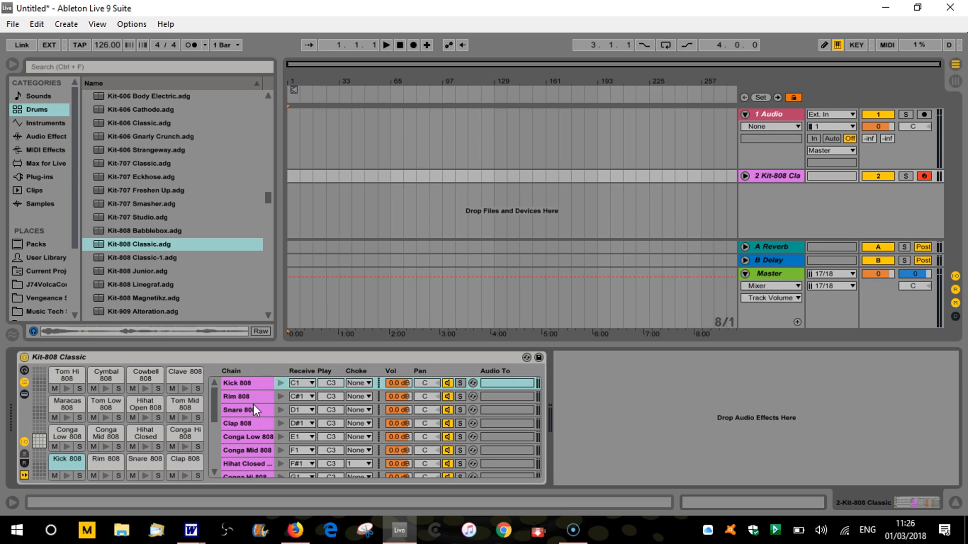
scroll(250, 391, down, 5)
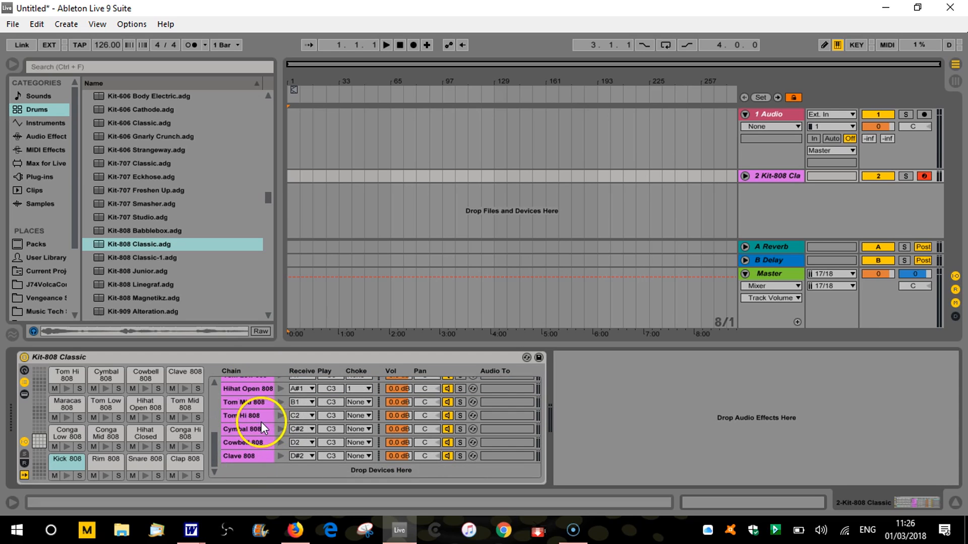
scroll(259, 425, up, 5)
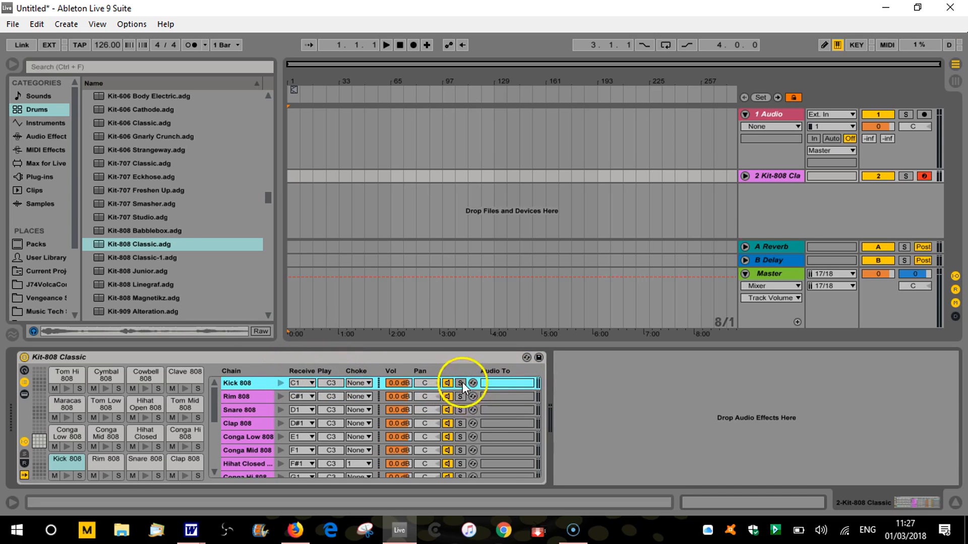
Switch to Session View and unfold the Kit-808 Classic track to inspect its individual drum mixer channels, then fold it back up
click(504, 385)
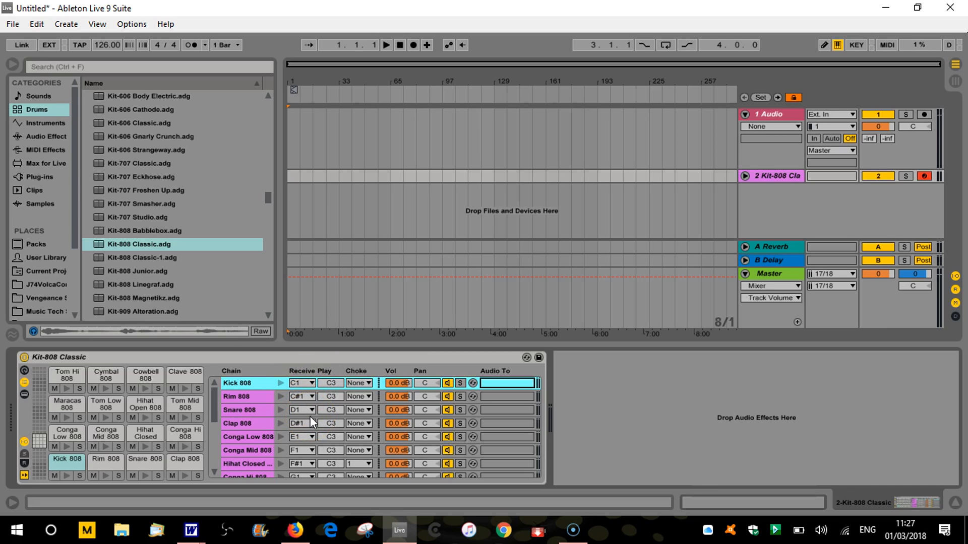
key(Tab)
click(292, 387)
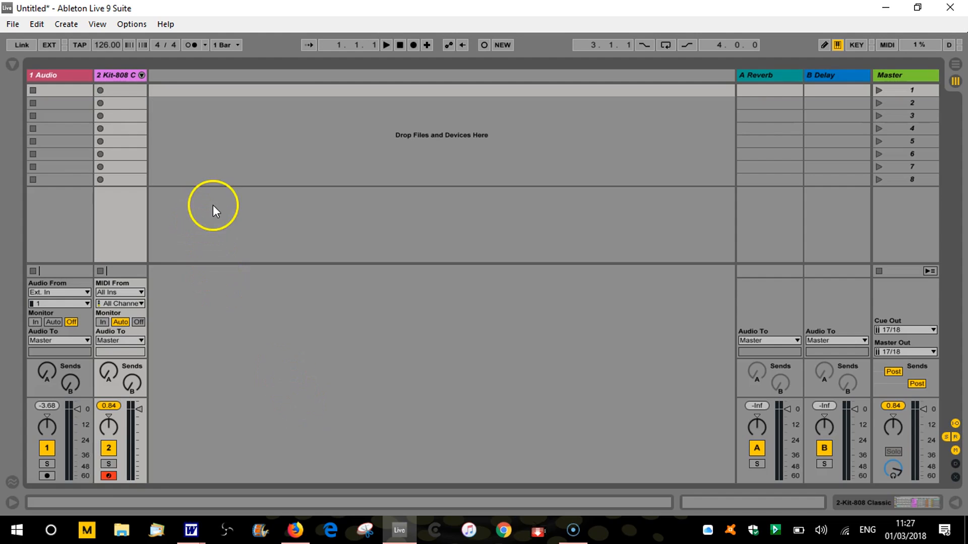
click(141, 76)
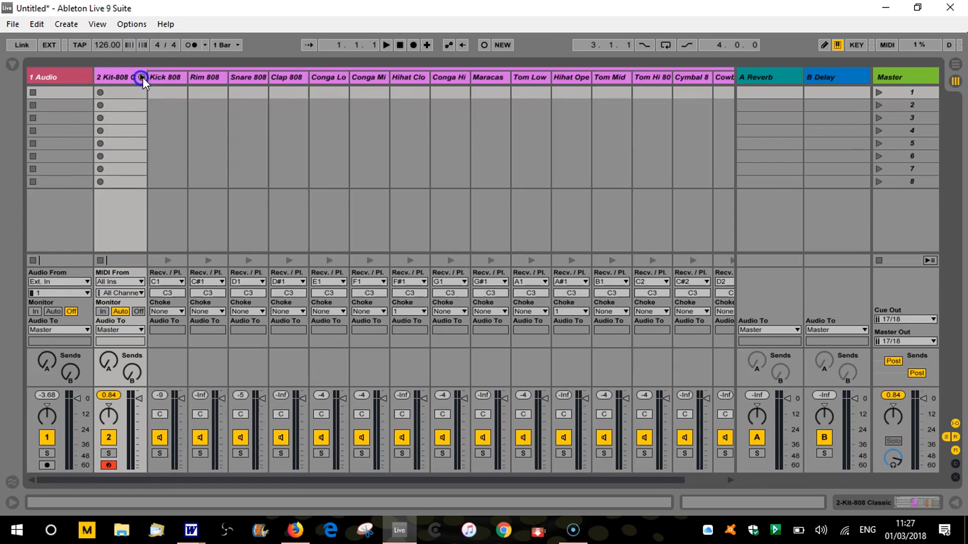
click(140, 76)
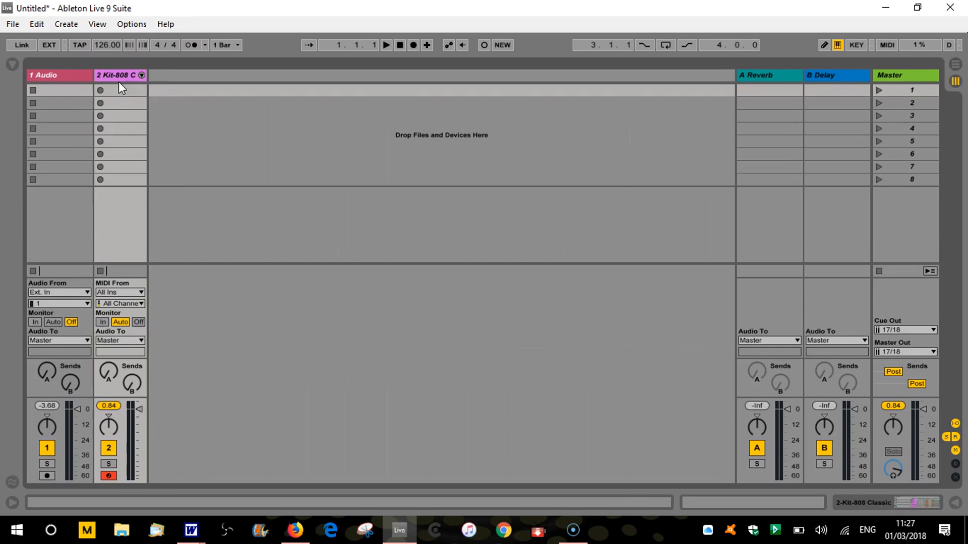
click(141, 76)
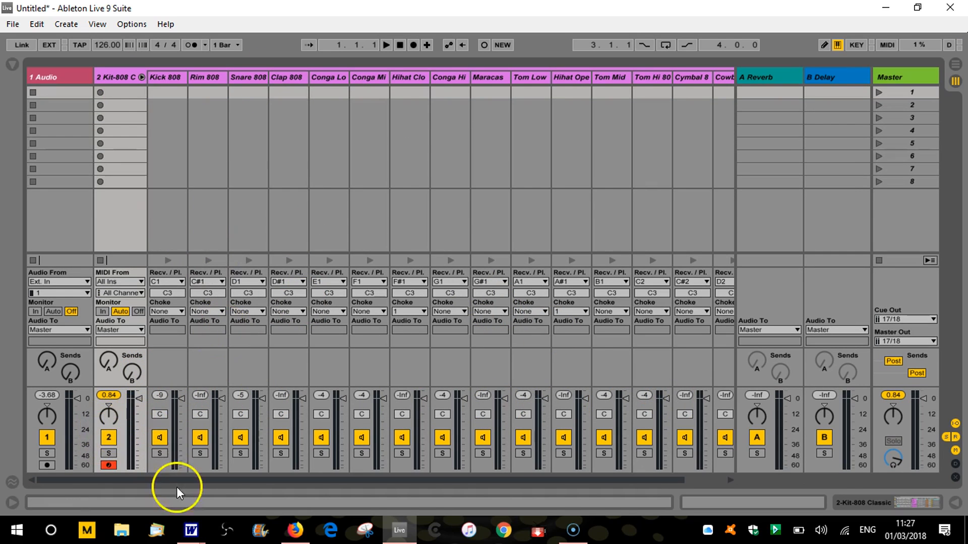
drag(195, 480, 155, 480)
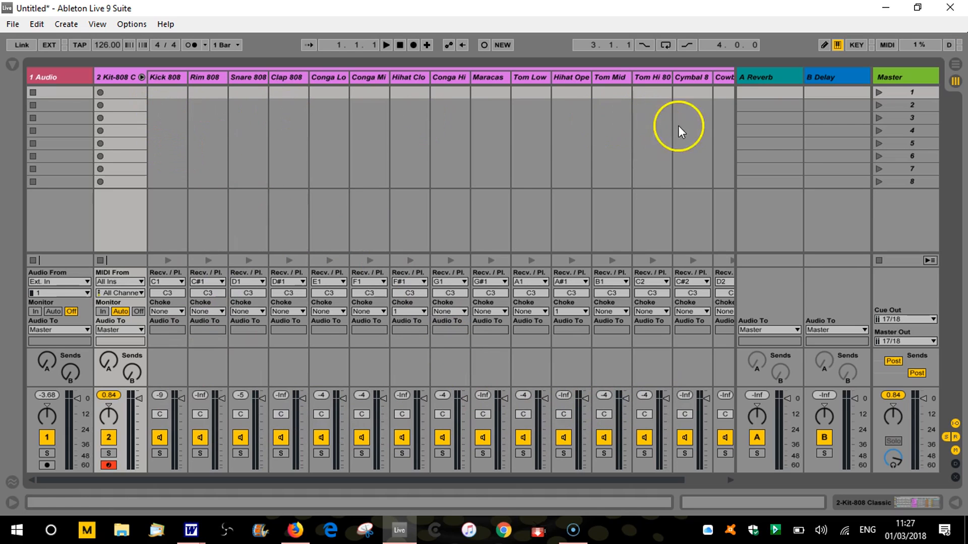
click(142, 77)
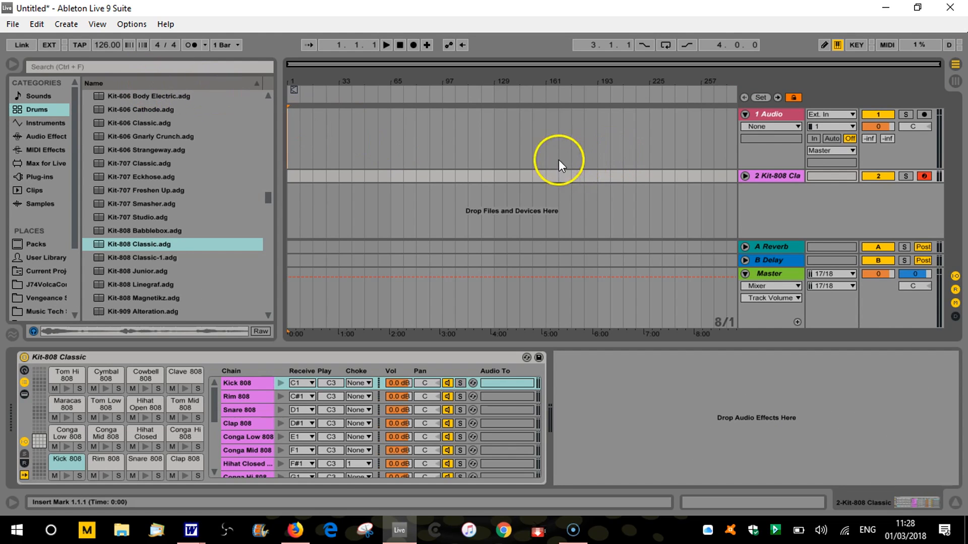
Expand the Kit-808 Classic track in Arrangement View, look at its unfolded drum channels in Session View, and return to the Arrangement
click(745, 176)
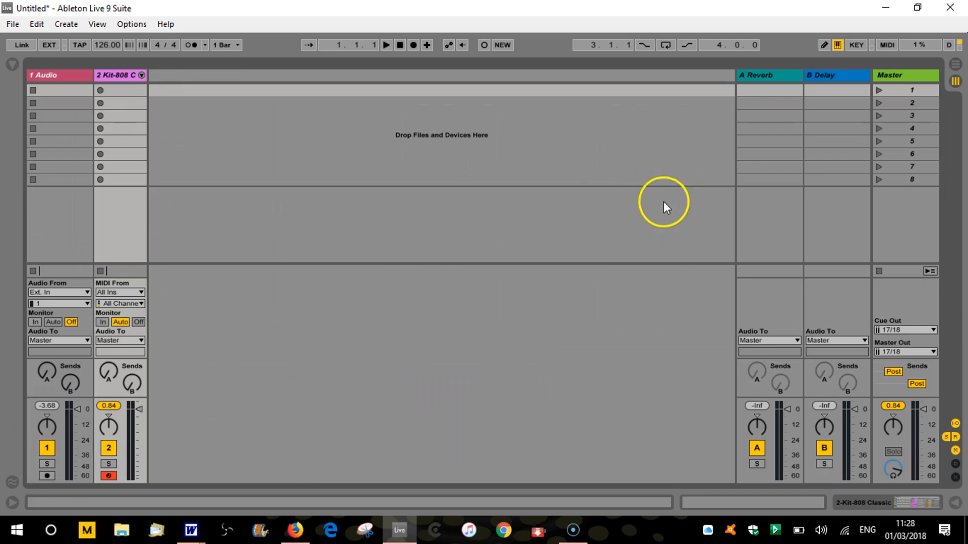
click(141, 75)
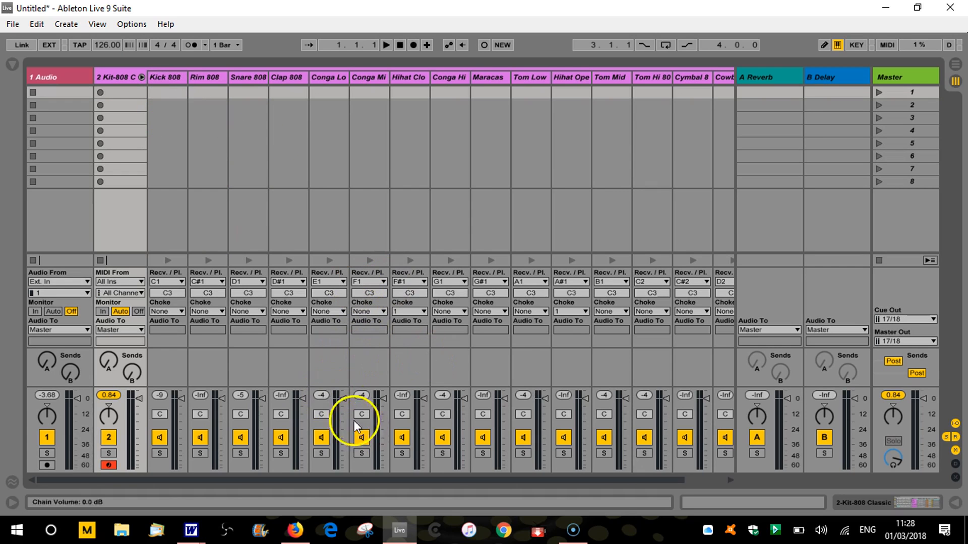
click(141, 77)
key(Tab)
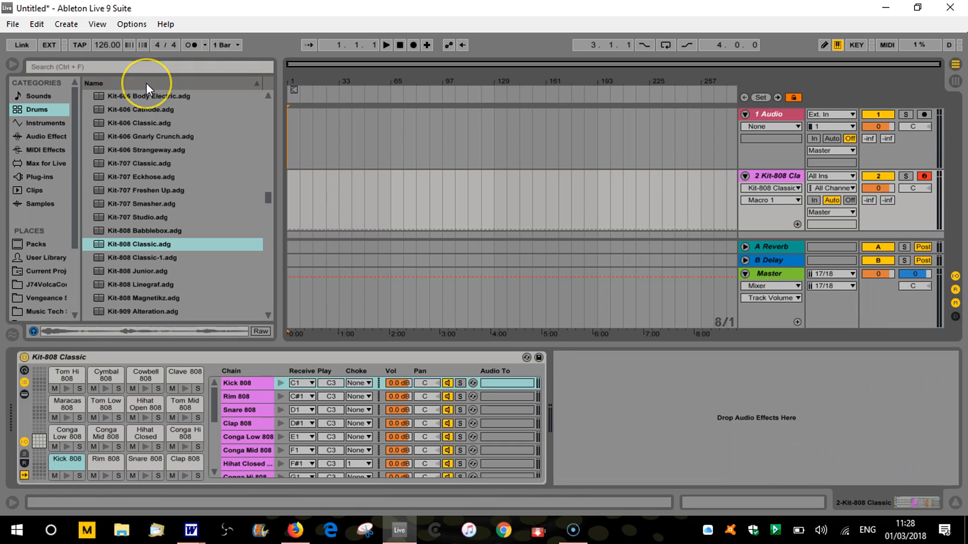
Hide the Kit-808 Classic rack's chain list, briefly show its macro controls, and leave only the drum pads showing
click(23, 383)
click(24, 371)
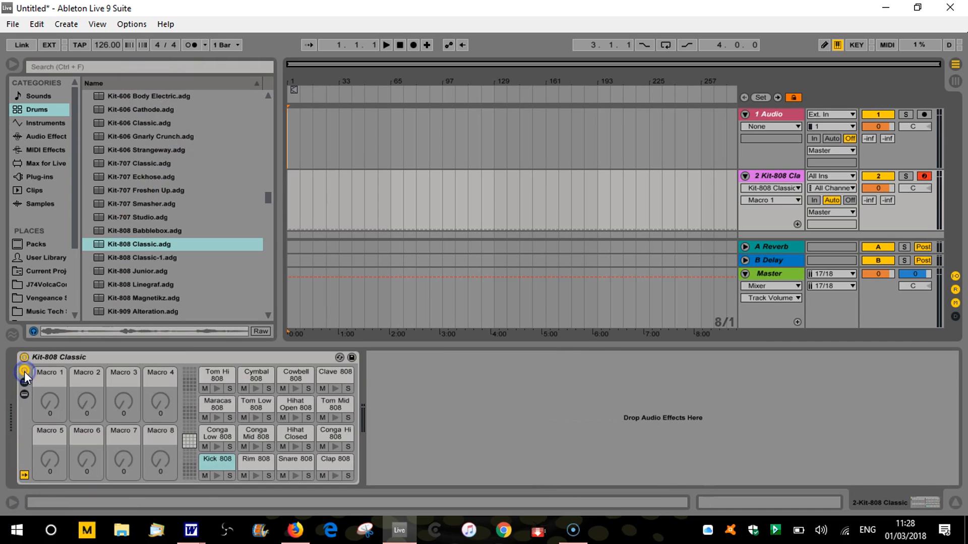
click(24, 371)
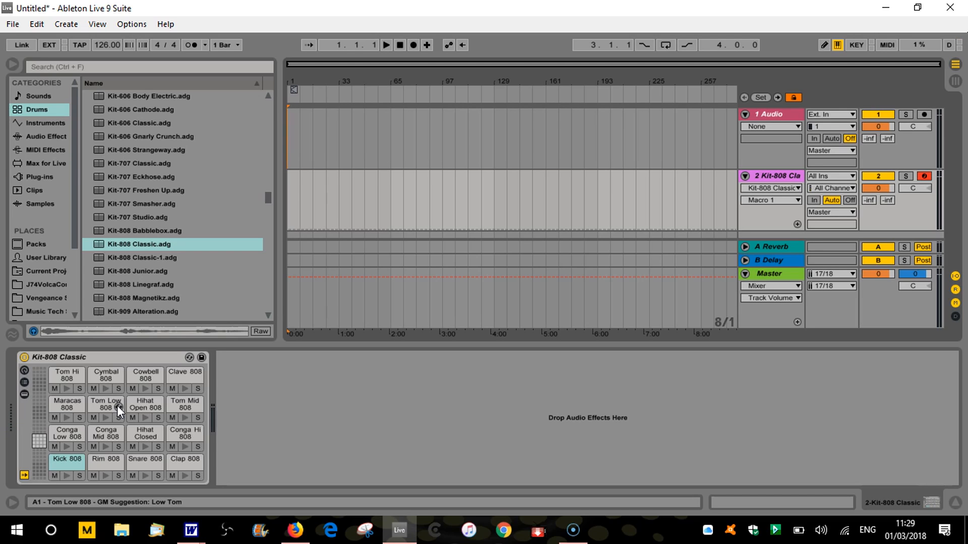
click(115, 400)
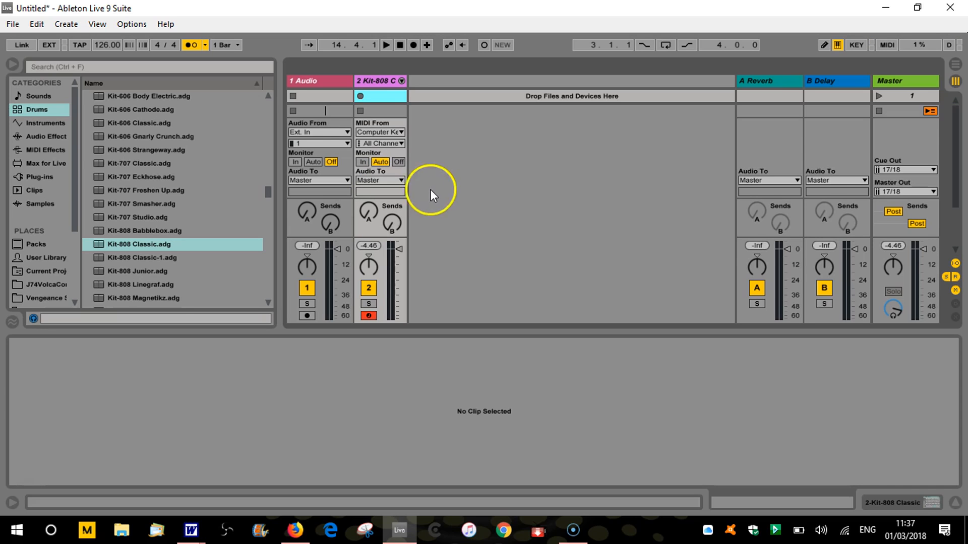
Create an empty MIDI clip in the Kit-808 Classic track's first slot and set the track's MIDI input to Computer Keyboard
double_click(377, 92)
click(377, 120)
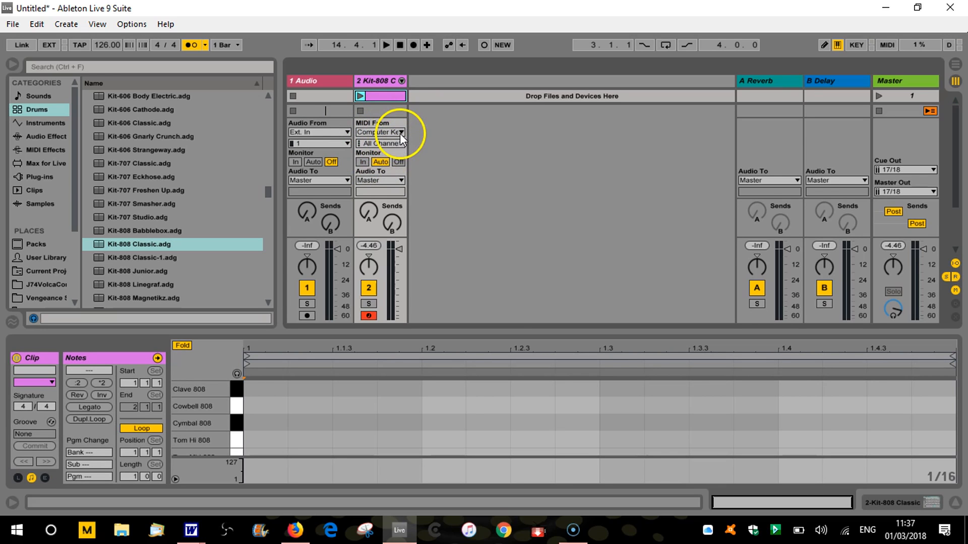
click(400, 131)
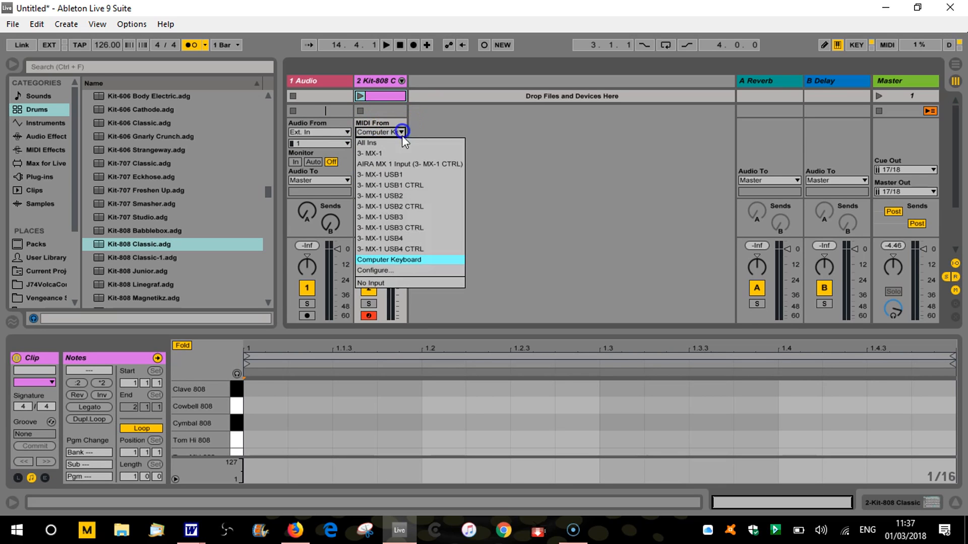
click(410, 262)
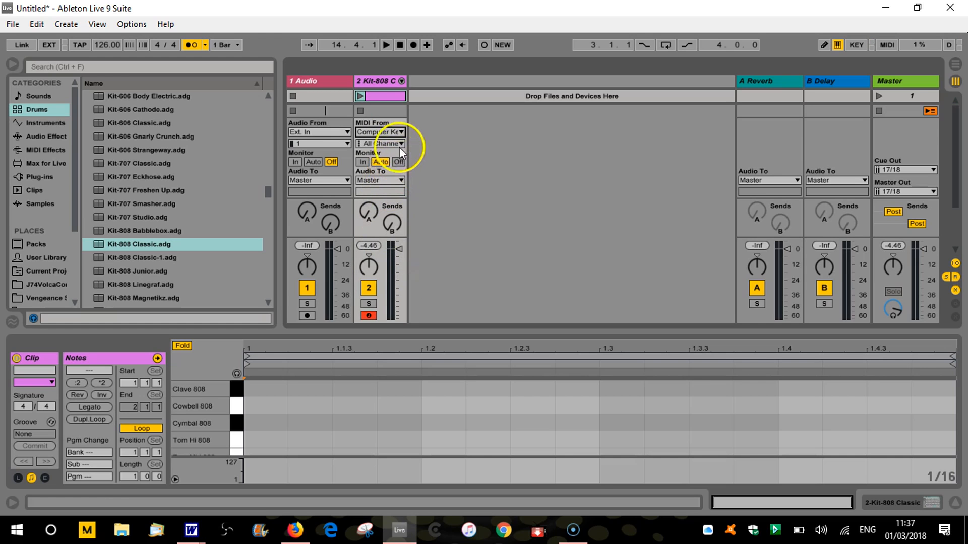
click(401, 132)
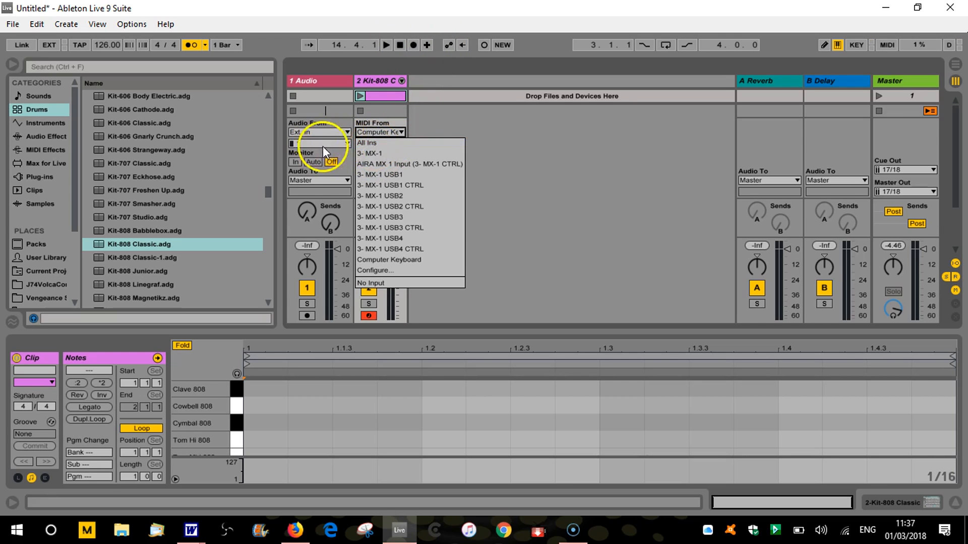
click(414, 259)
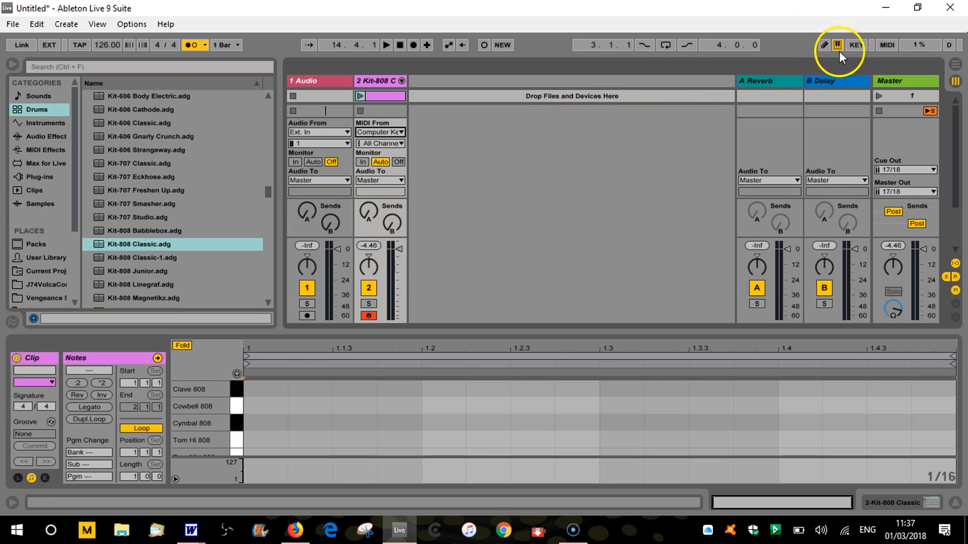
Play a drum sound from the computer keyboard to test the Kit-808 Classic track's input
key(a)
key(a)
click(510, 145)
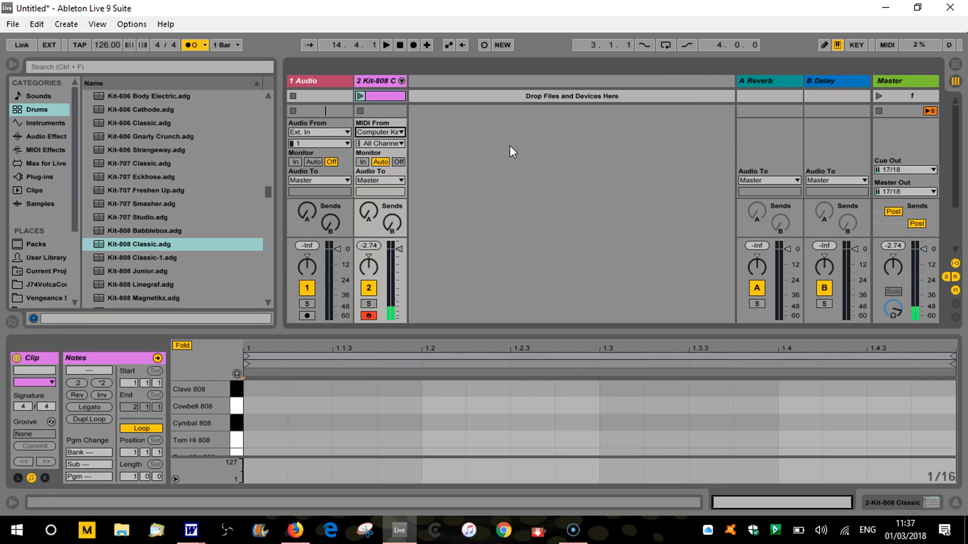
Launch the empty clip, enlarge the note editor to view the drum lanes, restore its size and stop playback
click(360, 96)
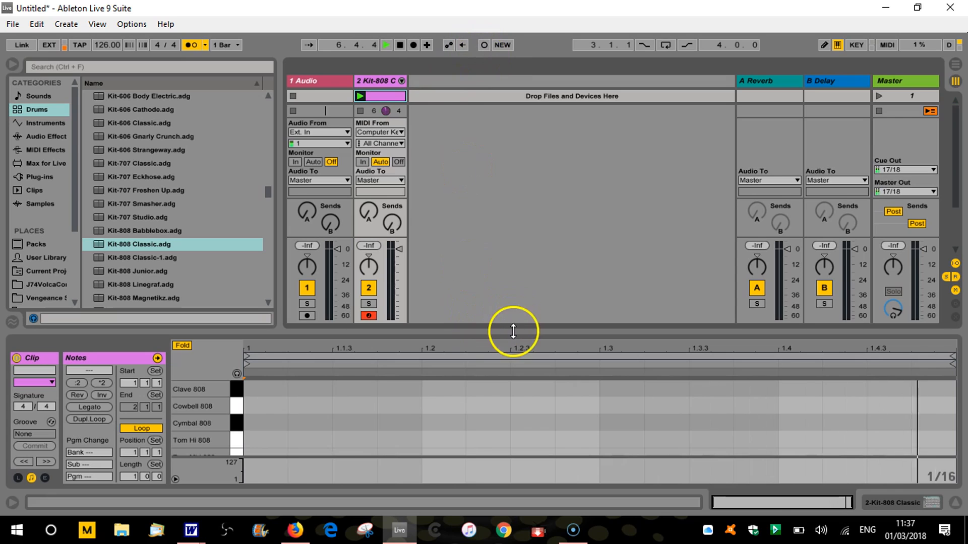
drag(512, 330, 506, 238)
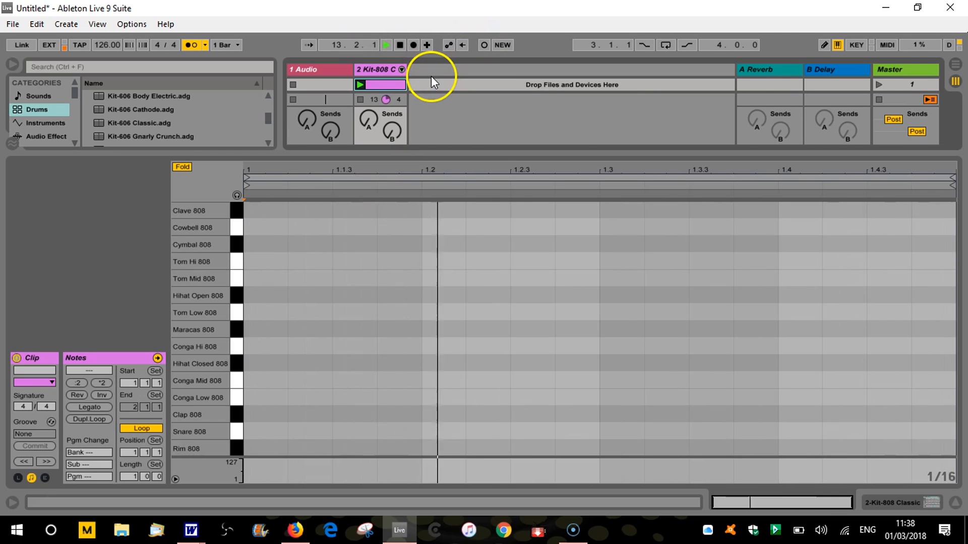
drag(513, 151, 516, 327)
click(398, 45)
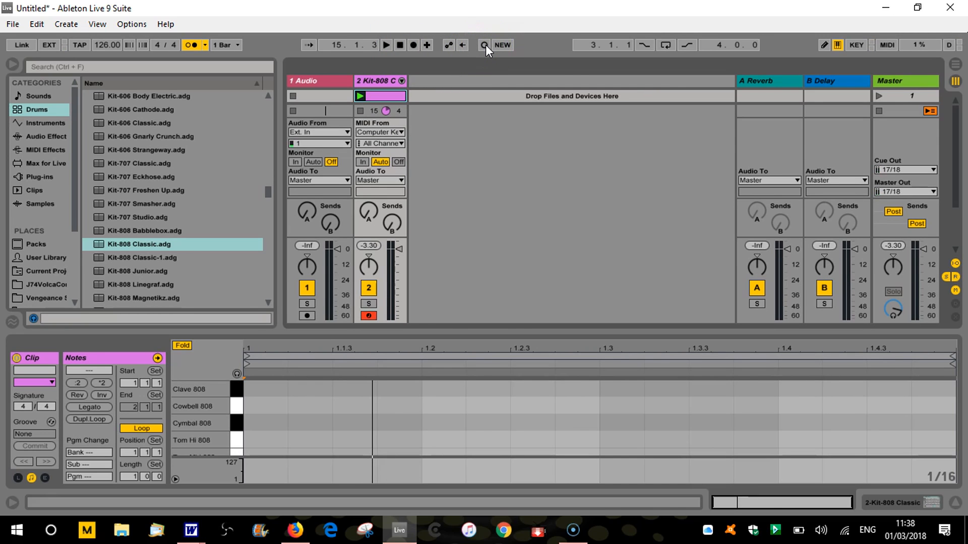
Open the key mappings and delete the existing Key 1 assignment of Session Record
click(858, 46)
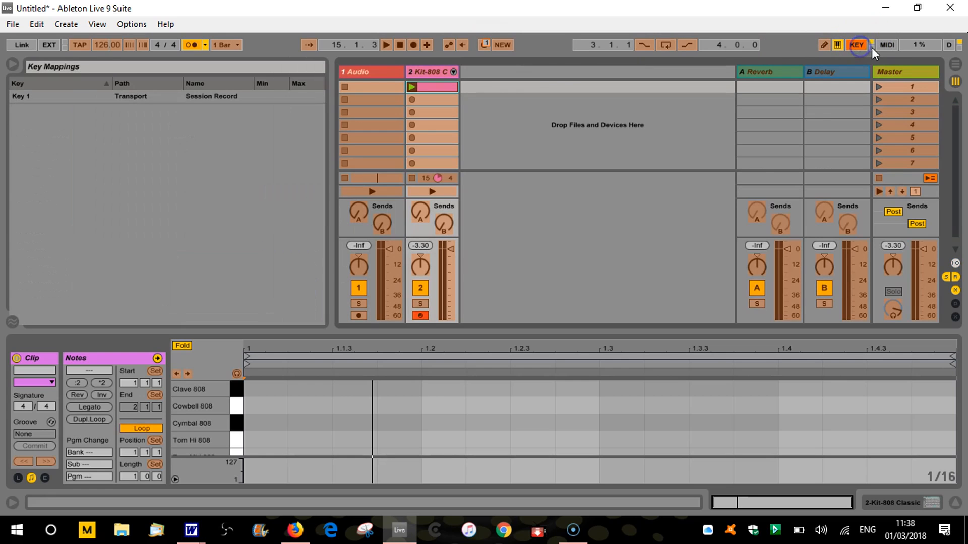
click(222, 95)
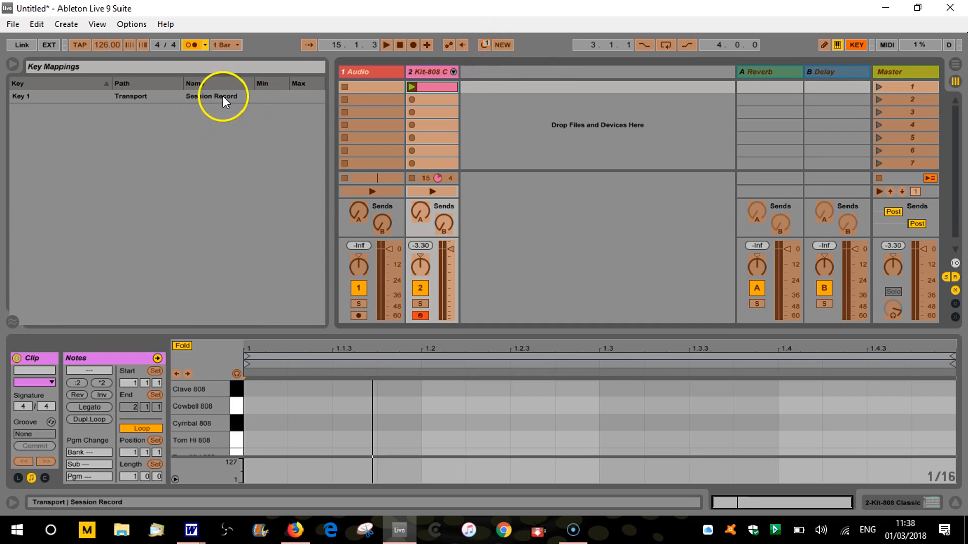
key(Delete)
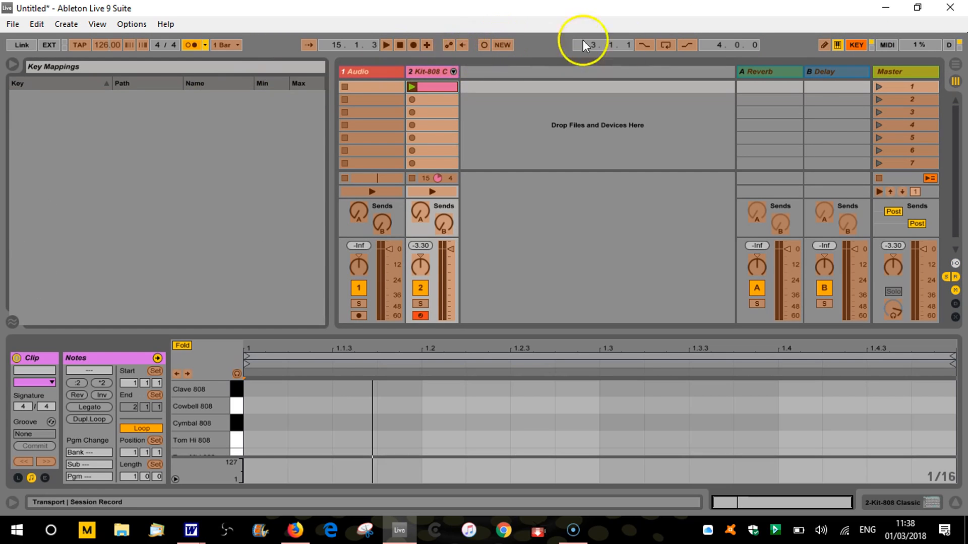
click(855, 45)
click(857, 46)
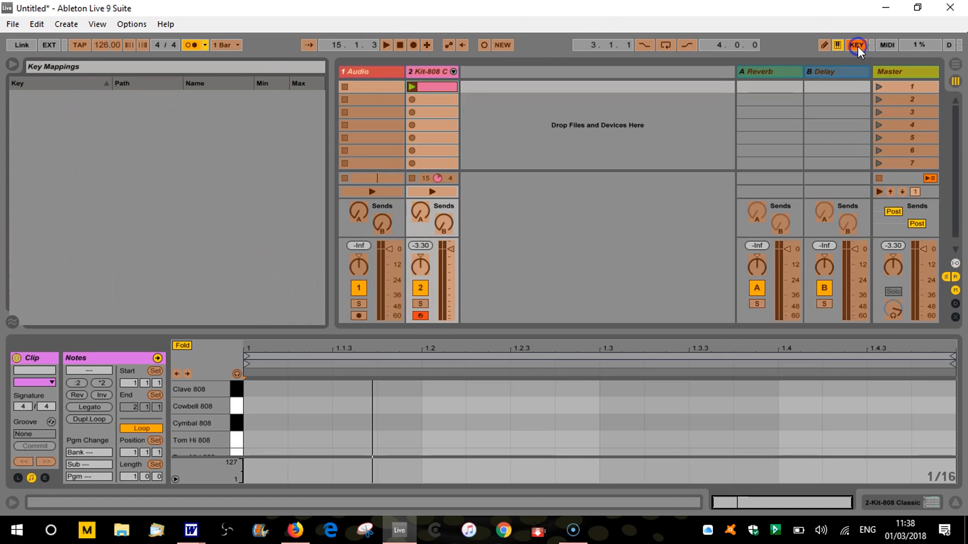
Try to map key 1 to Session Record, leave key mapping mode, and start and stop a trial session recording
click(484, 45)
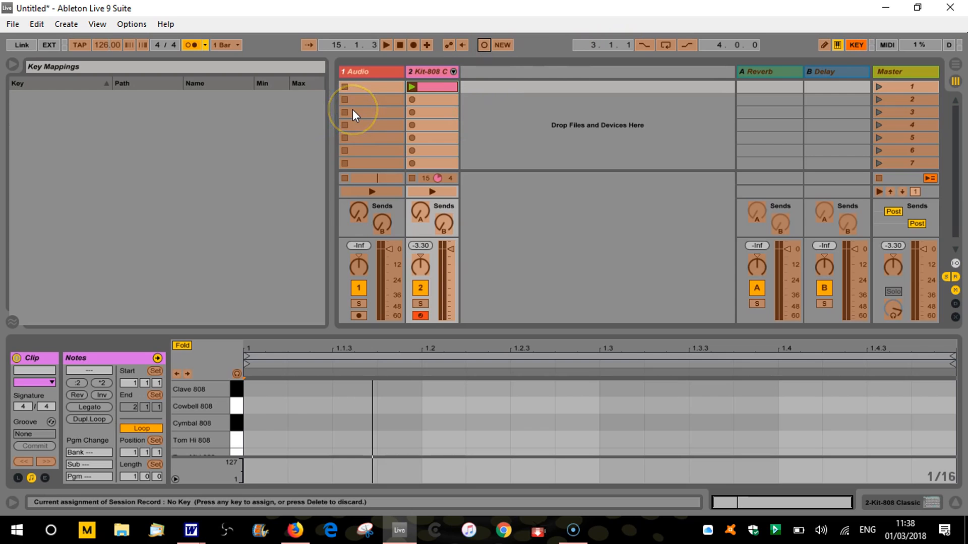
key(1)
click(856, 45)
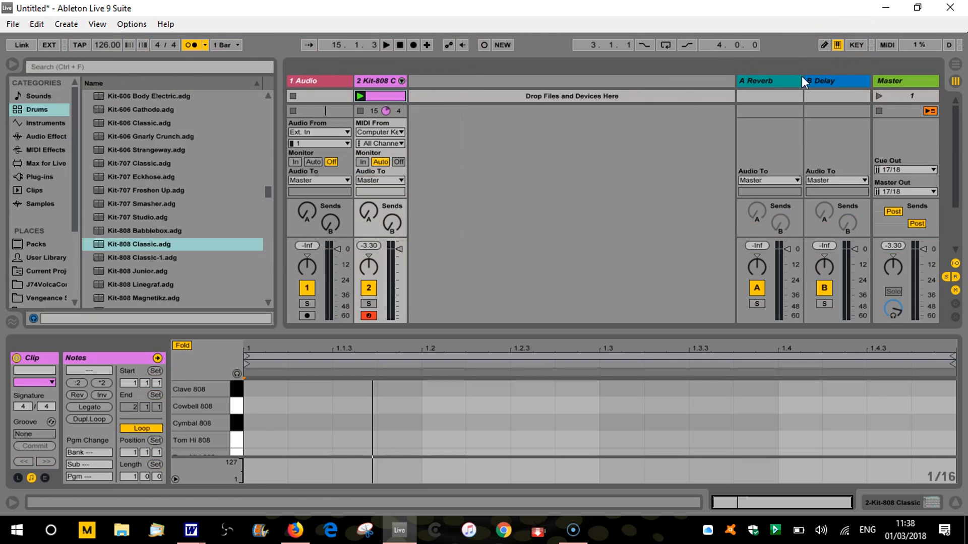
key(1)
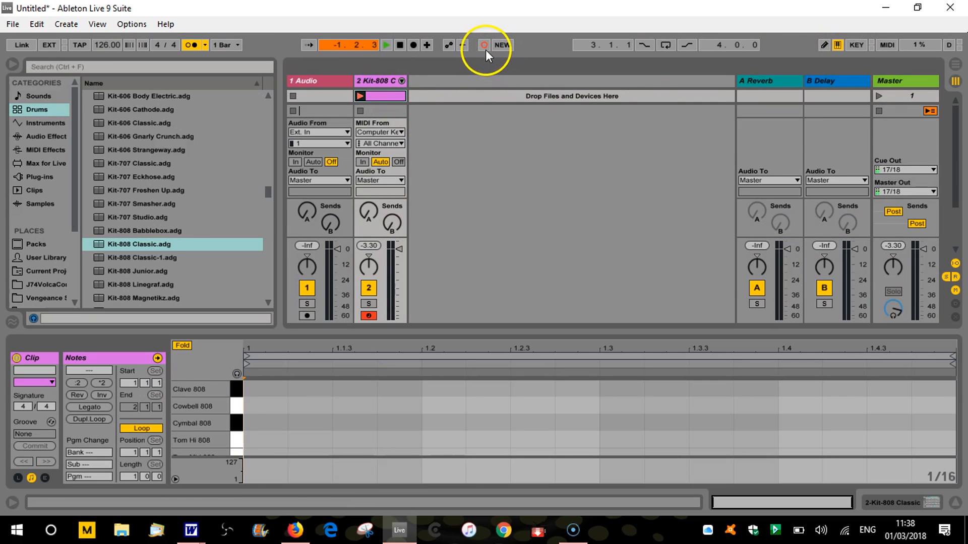
click(400, 45)
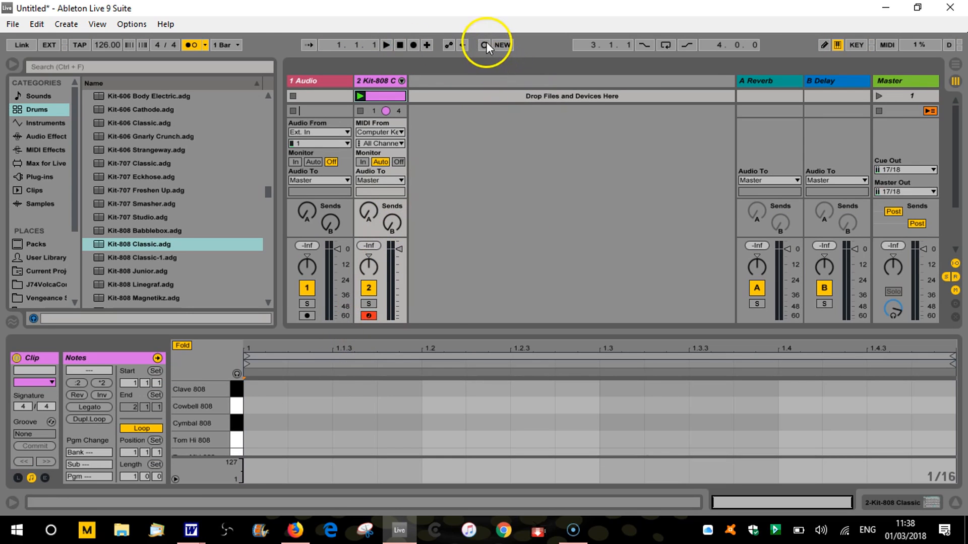
Reopen the key mappings, assign key 1 to Session Record and leave key mapping mode
click(855, 45)
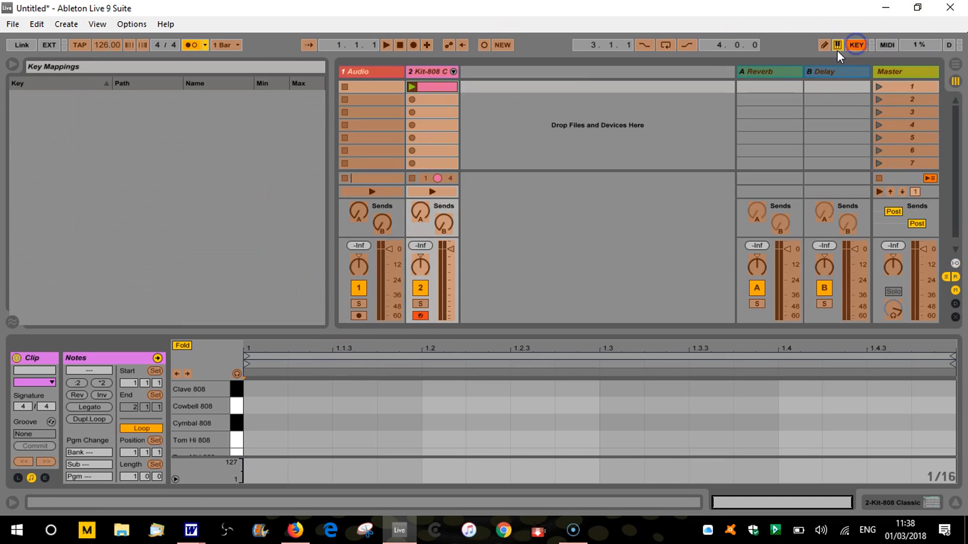
click(484, 47)
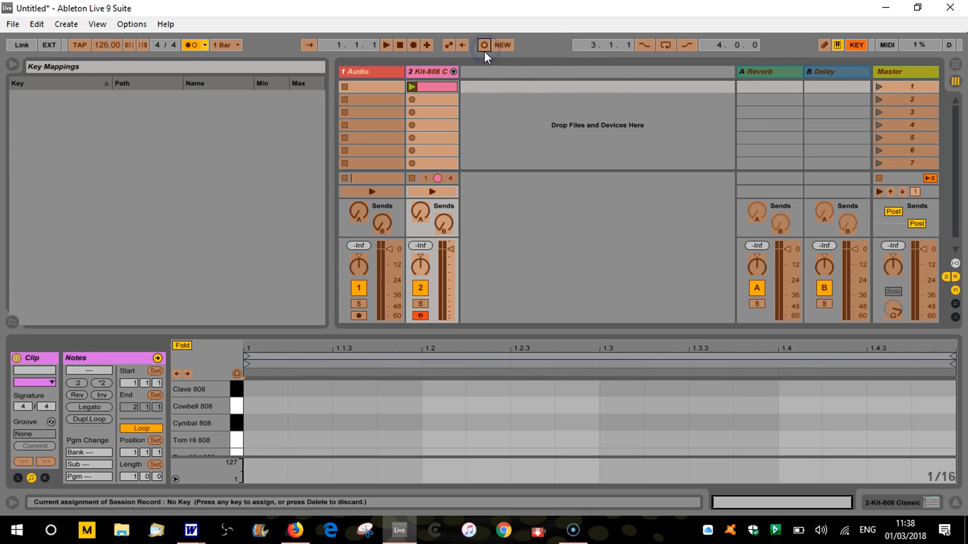
key(1)
click(851, 45)
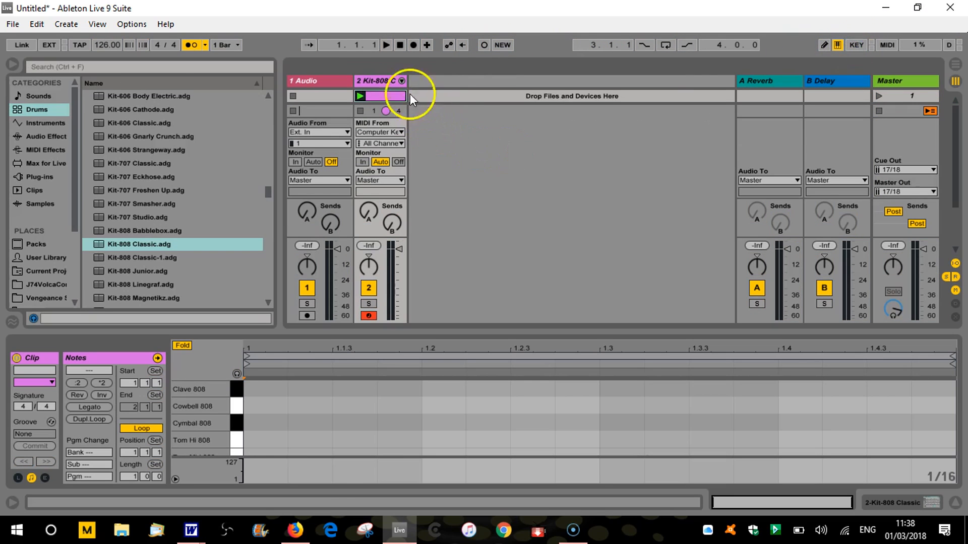
Start playback of the empty clip and enlarge the note editor to show every drum lane from Clave 808 to Kick 808
click(386, 44)
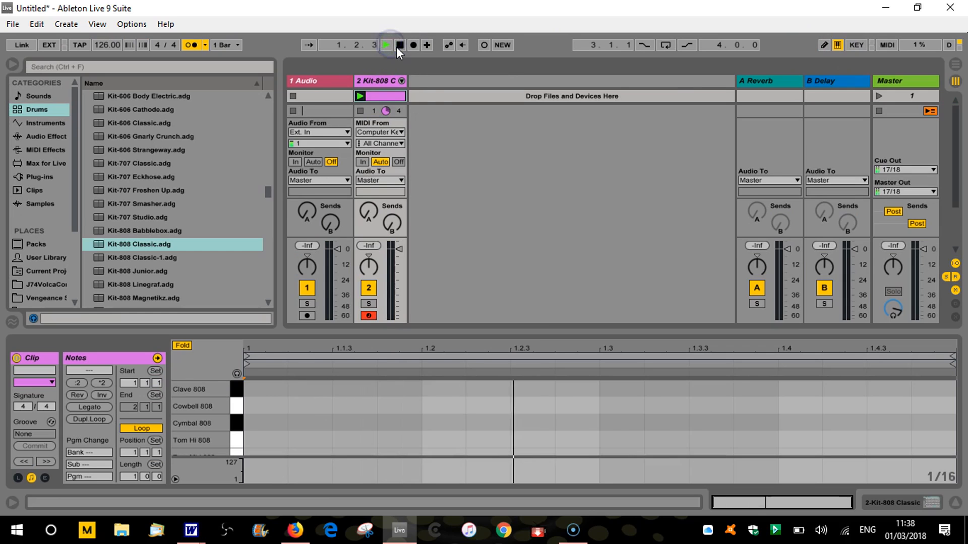
drag(555, 328, 575, 86)
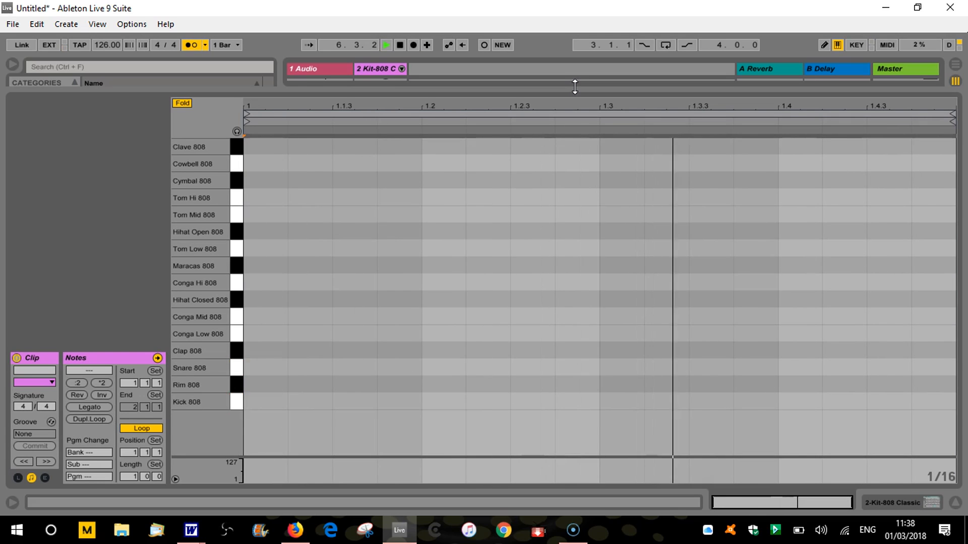
Record a one-bar pattern of Kick 808 and Snare 808 hits into the looping clip, and stop recording and playback
key(a)
key(s)
key(a)
key(a)
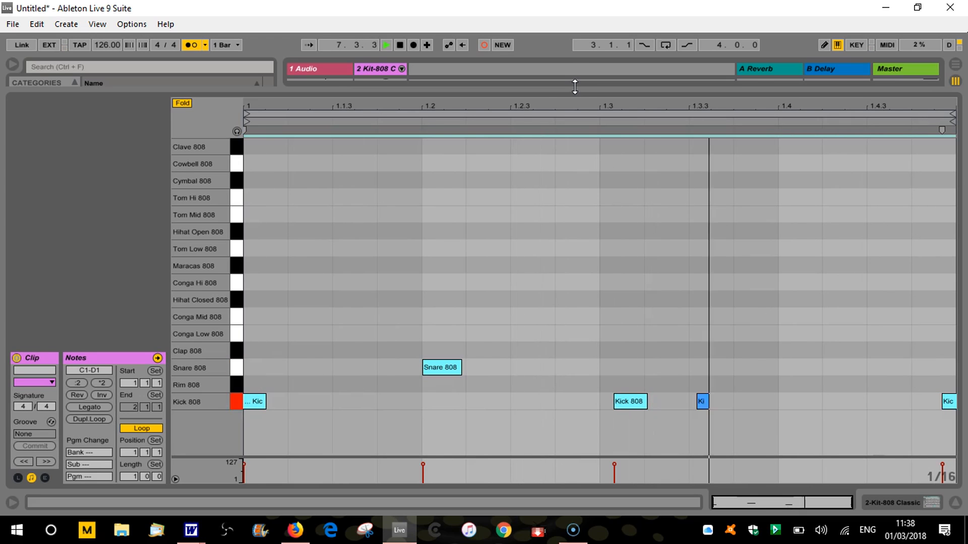
key(s)
click(484, 45)
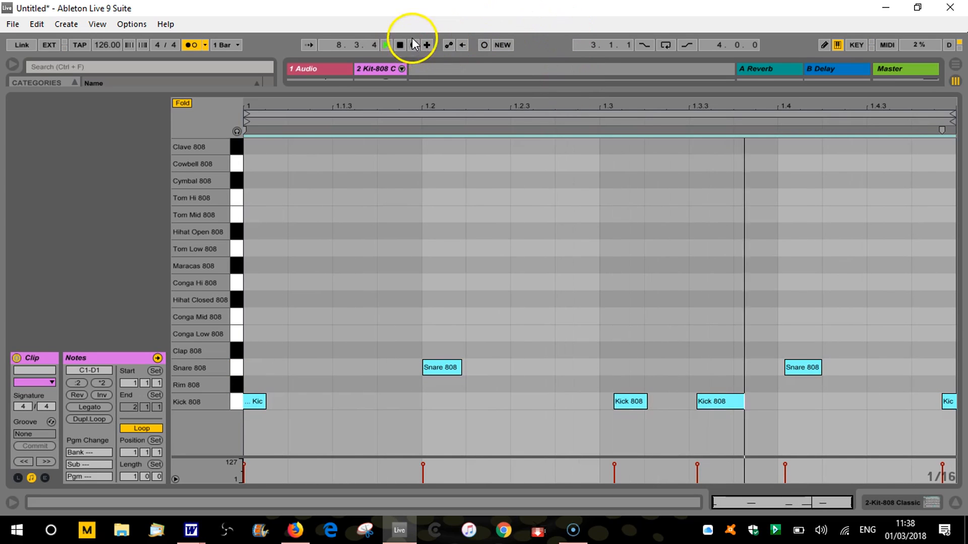
click(400, 46)
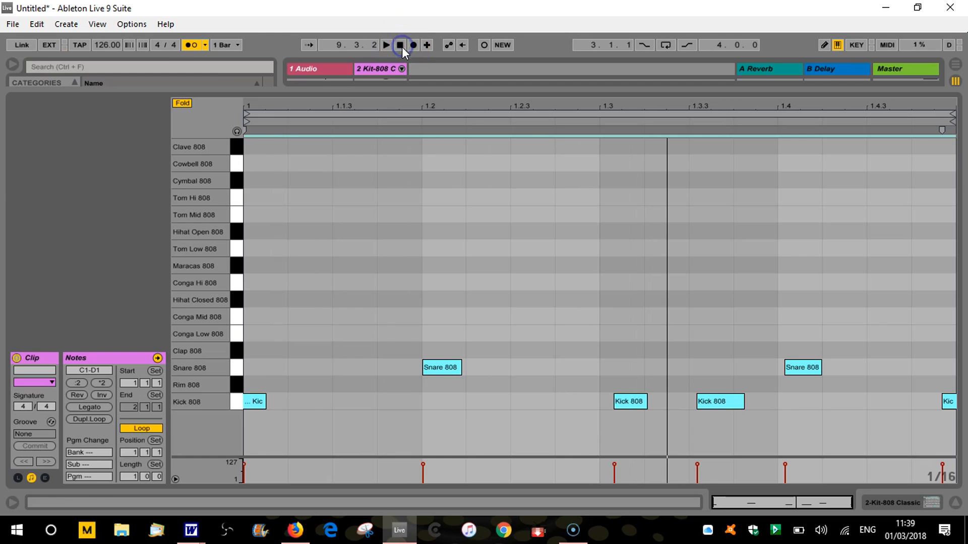
Turn off the metronome and play back the recorded kick and snare pattern in a slightly taller note editor
click(200, 46)
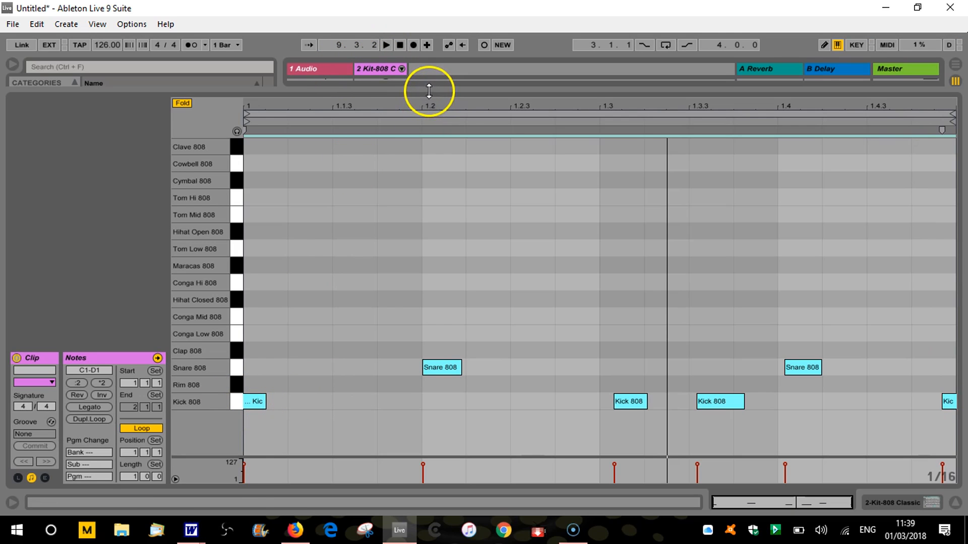
mouse_move(430, 91)
mouse_down()
mouse_move(426, 173)
mouse_move(441, 77)
mouse_up()
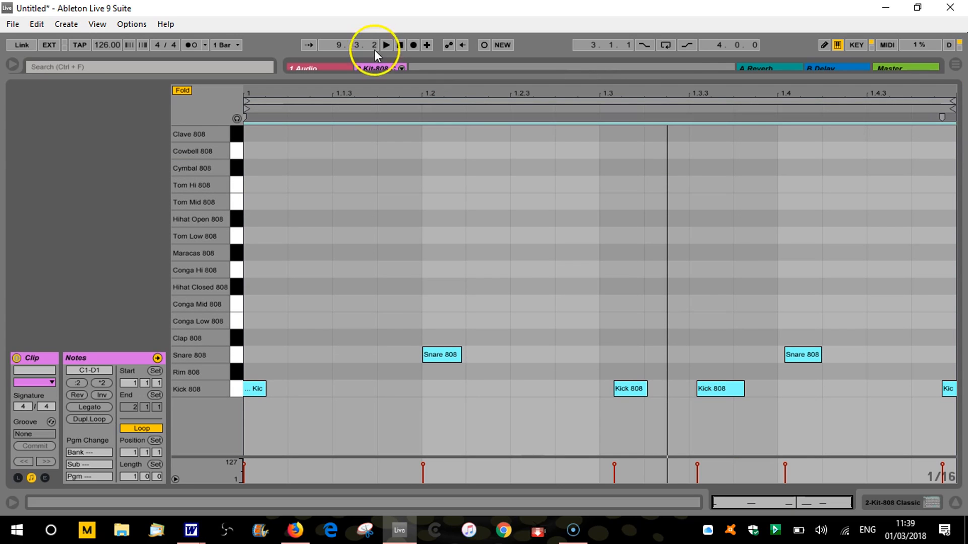
click(386, 45)
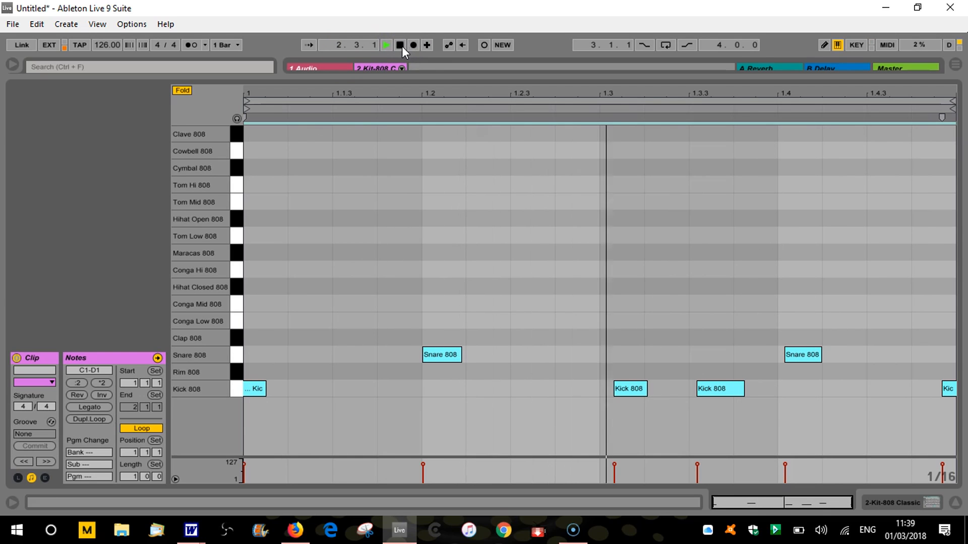
click(401, 47)
click(288, 257)
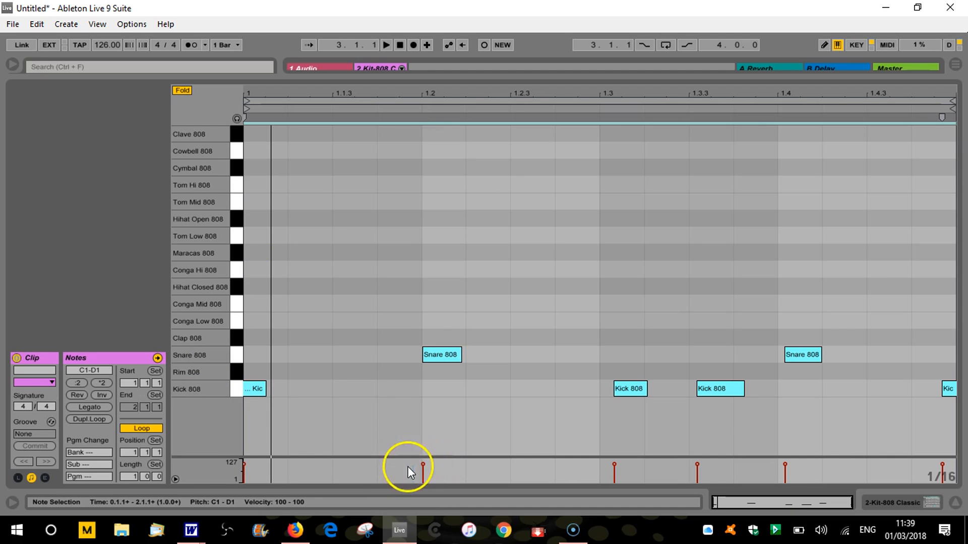
Enlarge the velocity lane and lower the Kick 808 hit just after 1.3.3 to velocity 3 during playback
drag(467, 458, 470, 401)
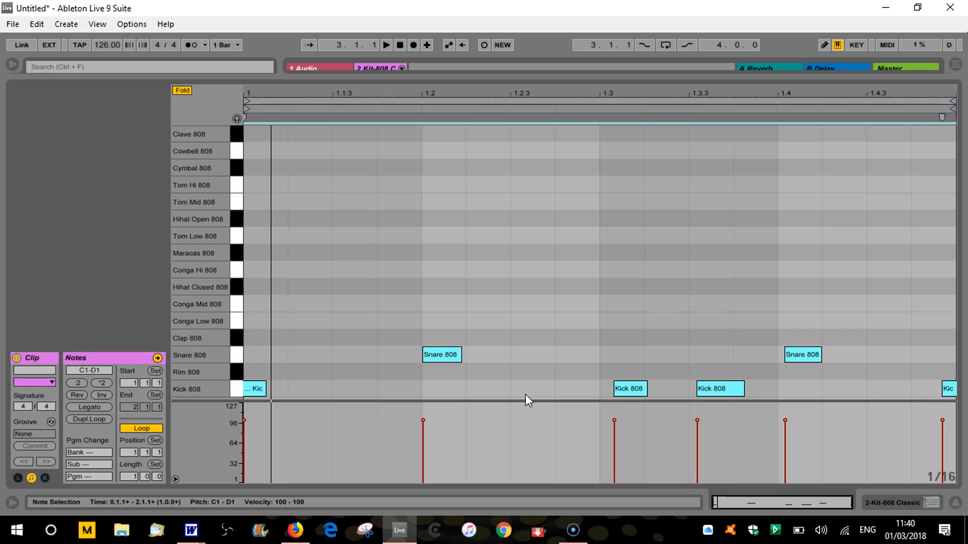
click(386, 45)
click(712, 387)
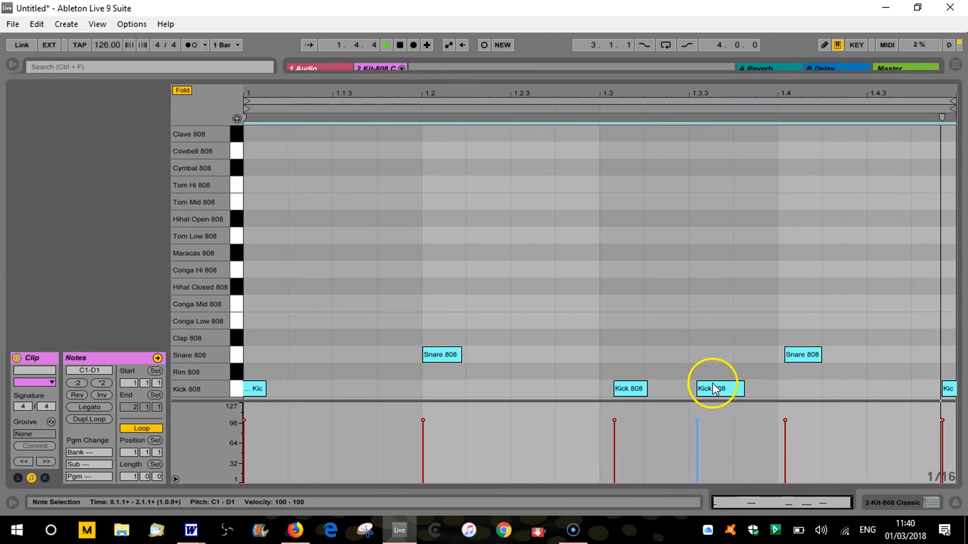
mouse_move(698, 421)
mouse_down()
mouse_move(697, 468)
mouse_move(699, 454)
mouse_up()
click(713, 388)
click(721, 391)
click(697, 472)
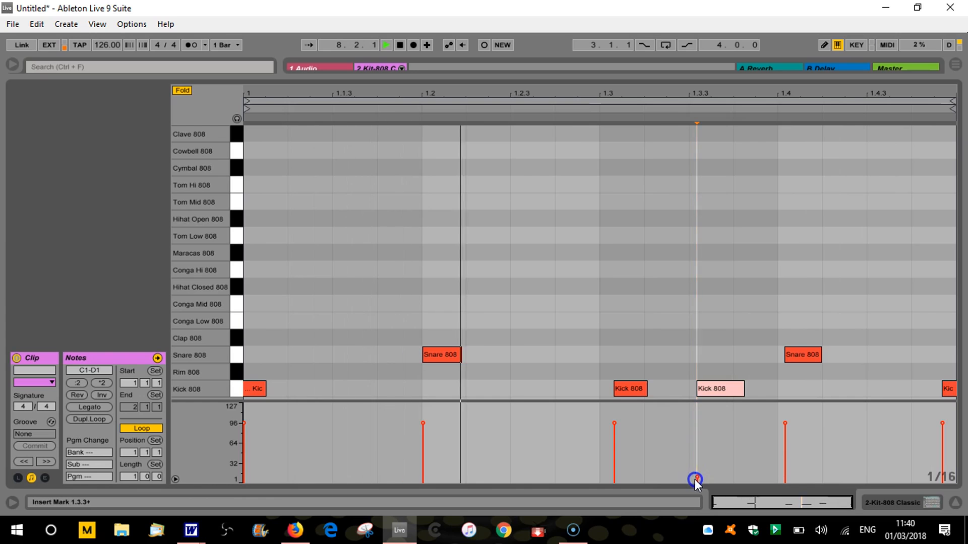
click(697, 476)
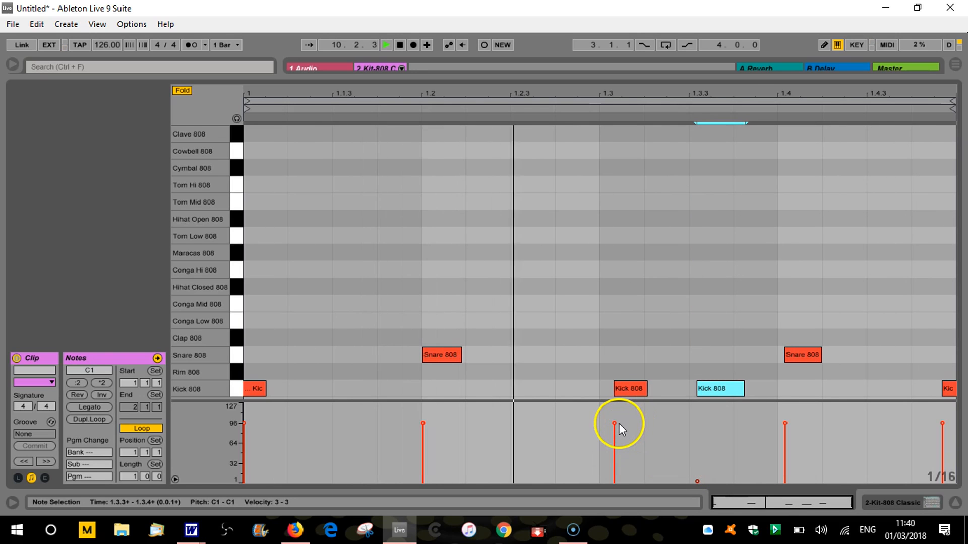
Set the Kick 808 hit just after 1.3 to velocity 127 and the one just after 1.3.3 to 1, and audition them
drag(618, 424, 615, 413)
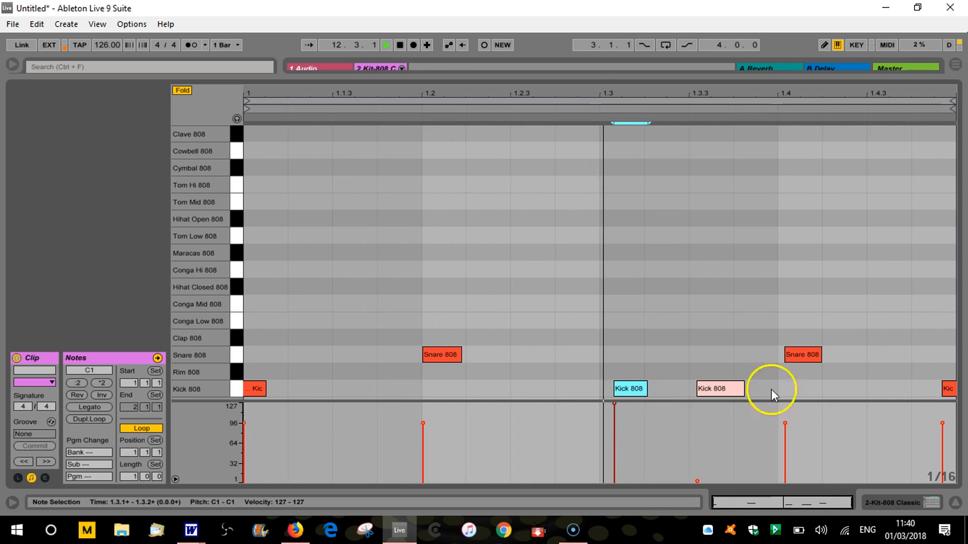
click(402, 45)
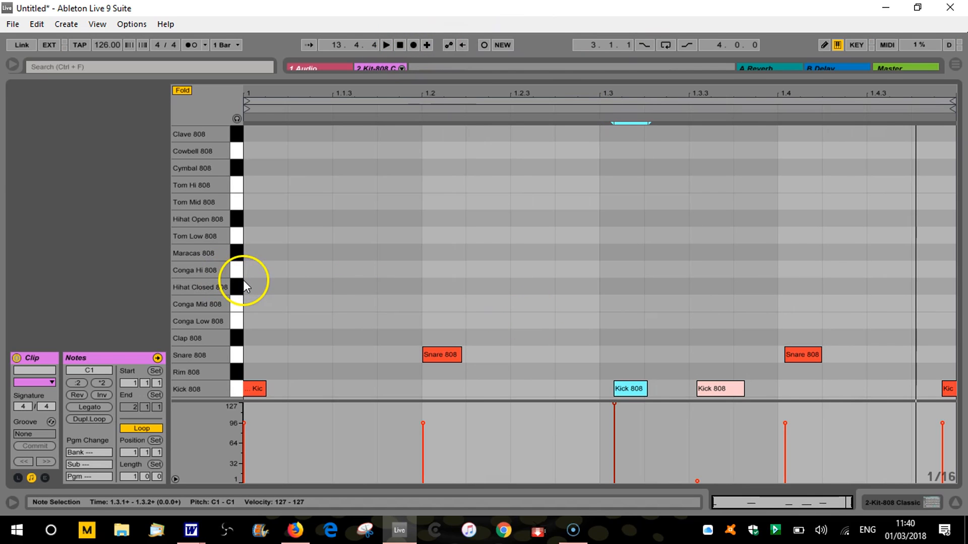
click(696, 479)
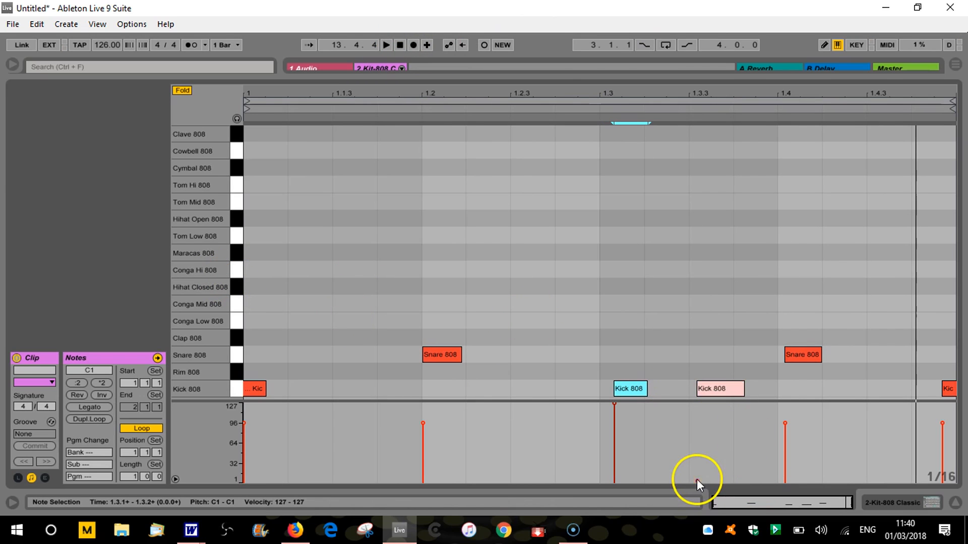
click(688, 446)
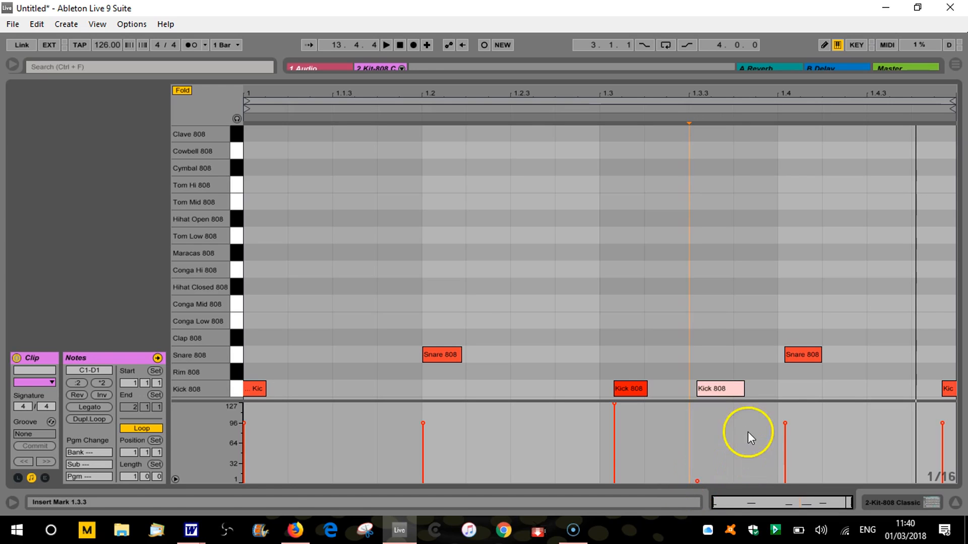
mouse_move(697, 481)
mouse_down()
mouse_move(697, 406)
mouse_move(697, 482)
mouse_up()
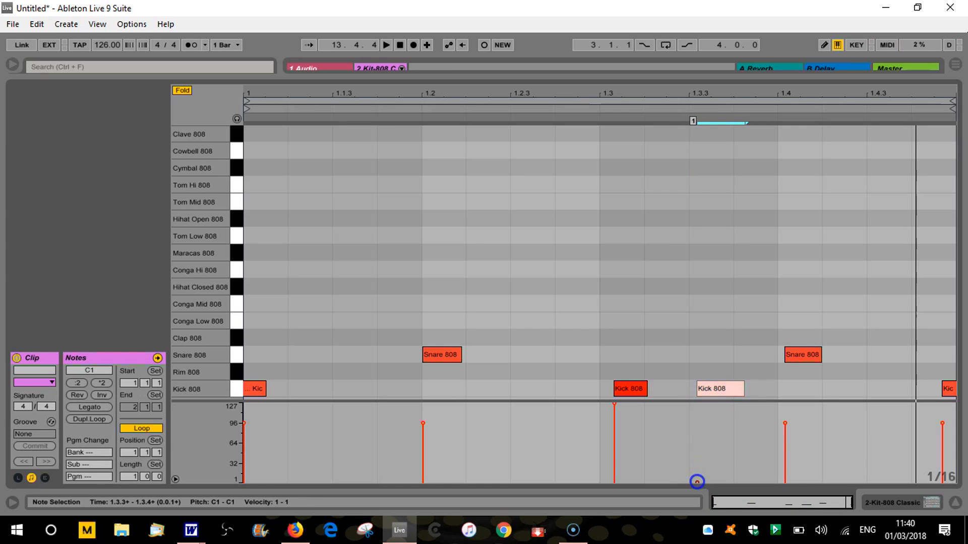
key(space)
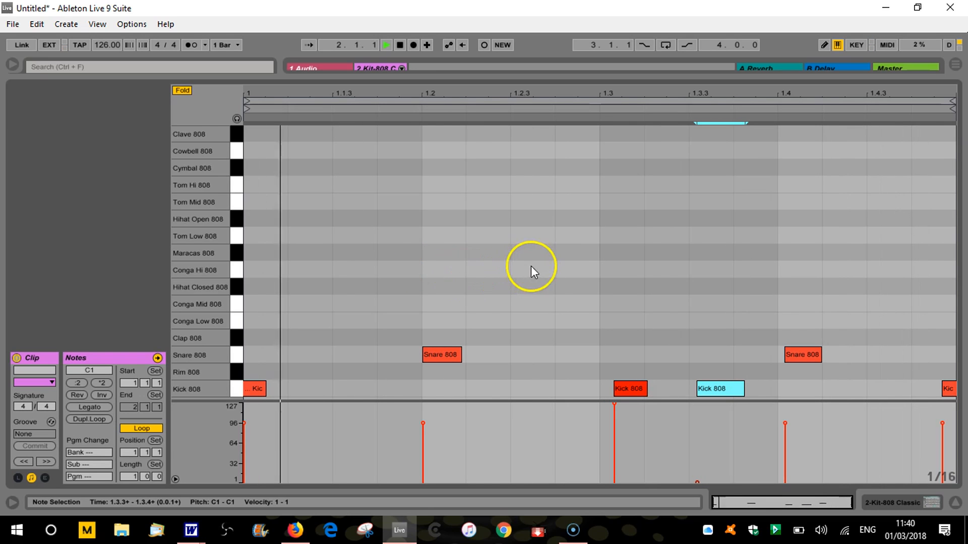
key(space)
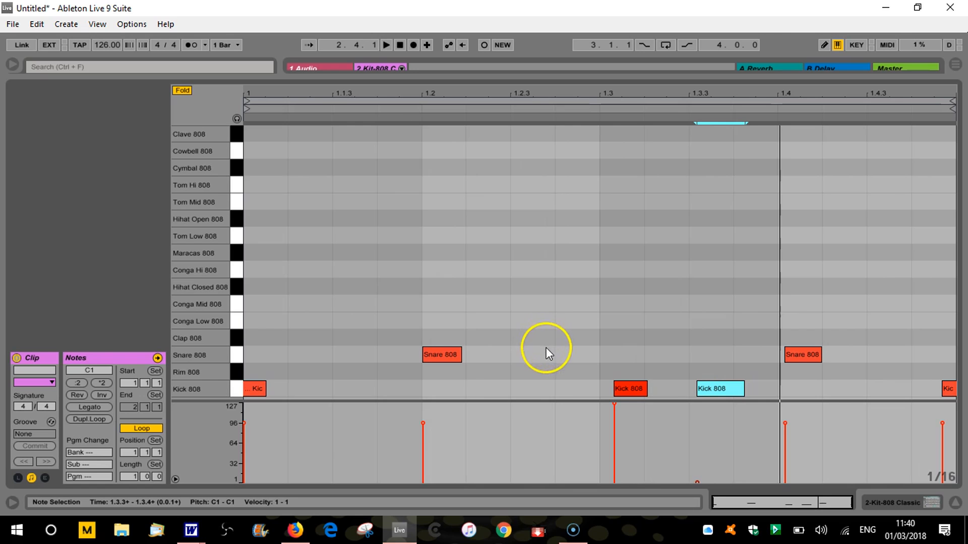
Replace the Kick 808 note just after 1.3.3 with one exactly on 1.3.3 and set its velocity to 14
double_click(721, 387)
double_click(698, 388)
drag(687, 427, 689, 468)
key(space)
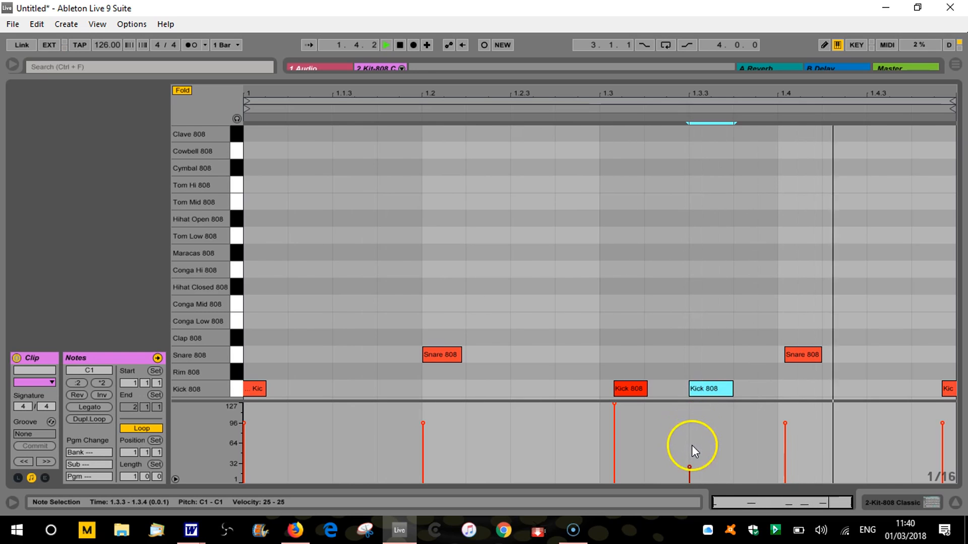
mouse_move(690, 466)
mouse_down()
mouse_move(689, 479)
mouse_move(690, 467)
mouse_up()
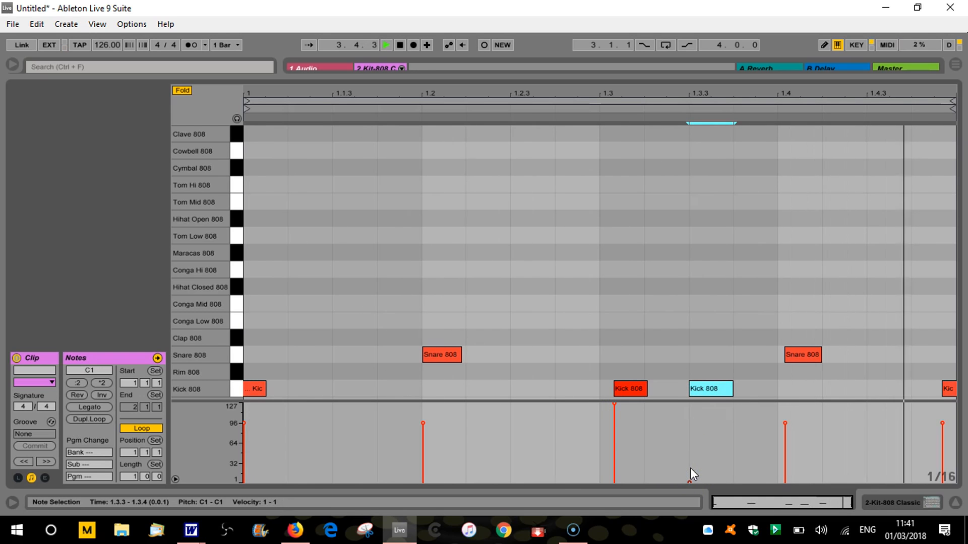
drag(691, 481, 691, 478)
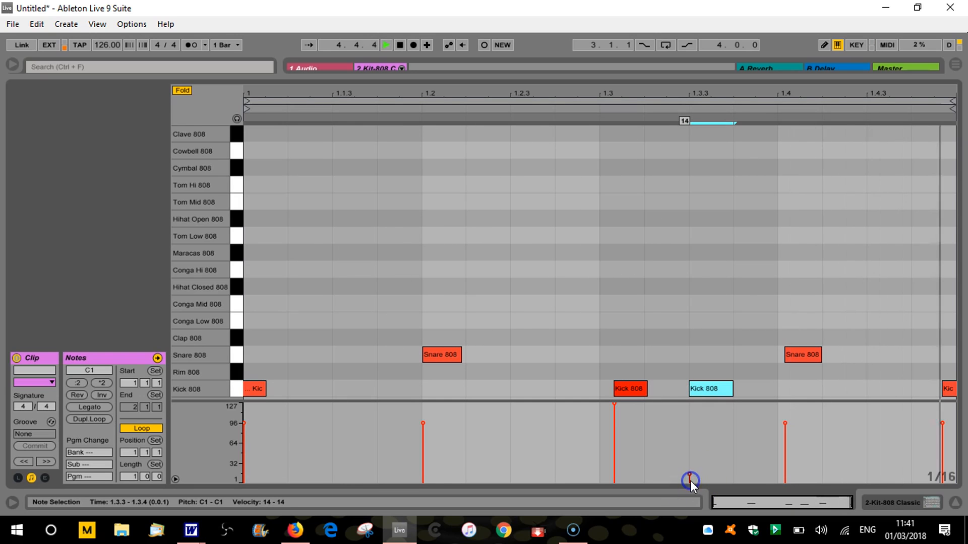
Lower the Snare 808 hit at 1.2 to velocity 3 while playing the loop
click(437, 356)
drag(422, 424, 423, 477)
key(space)
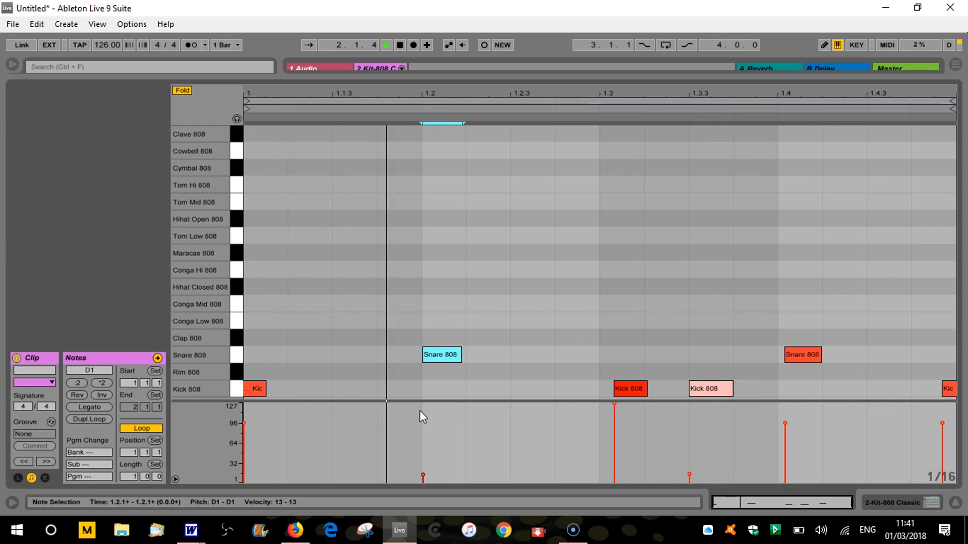
drag(426, 472, 424, 475)
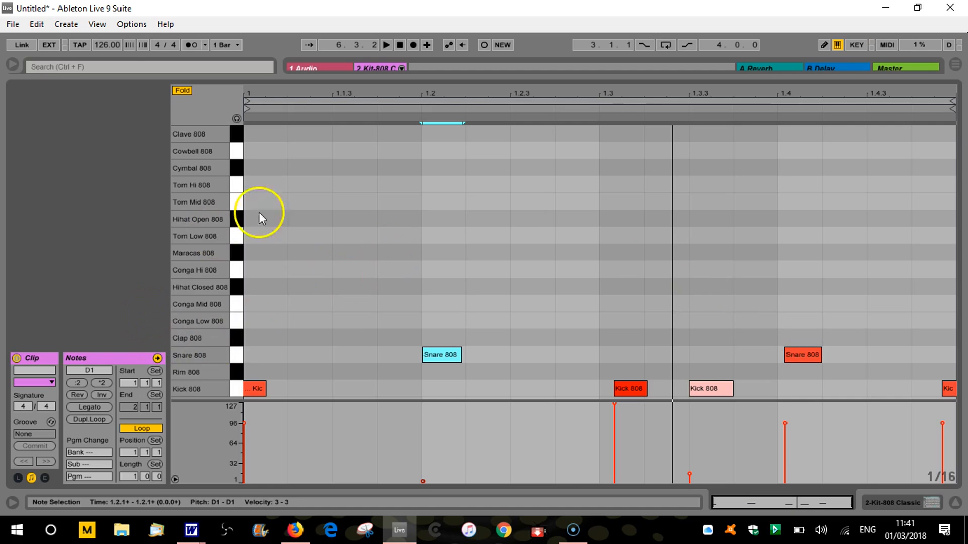
Raise the velocity of all kick and snare notes in the clip to 127
drag(423, 480, 423, 404)
click(260, 393)
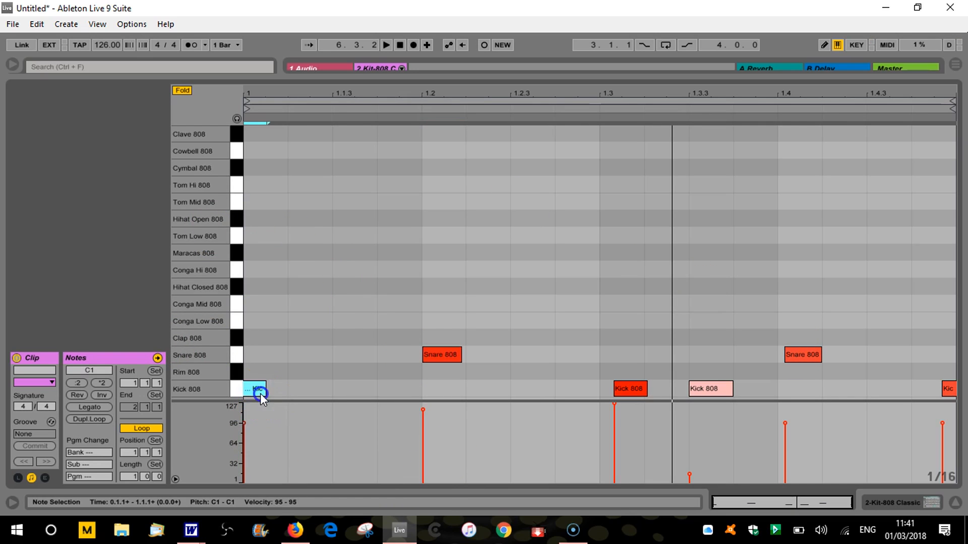
key(ctrl+a)
drag(423, 411, 425, 397)
drag(690, 466, 690, 403)
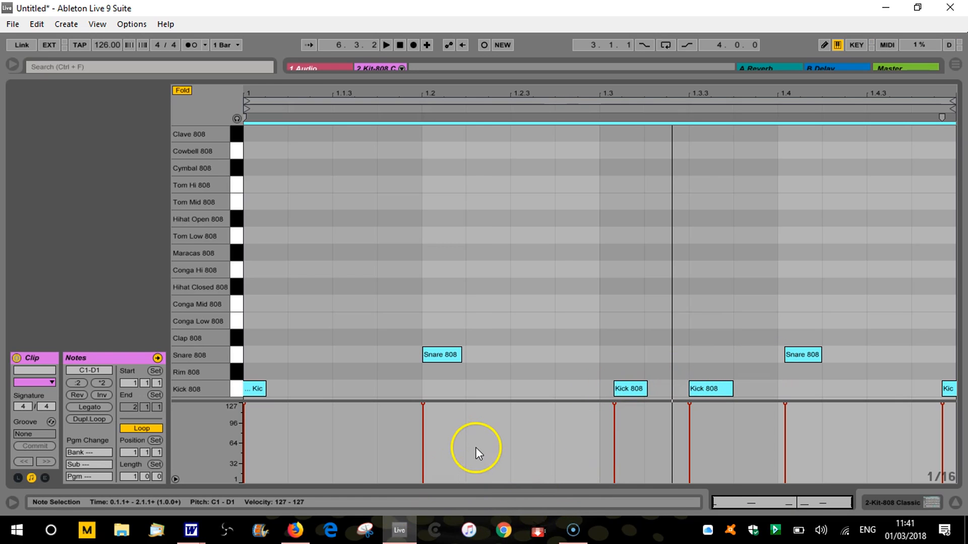
Set the playing velocity of the computer MIDI keyboard to 20
key(c)
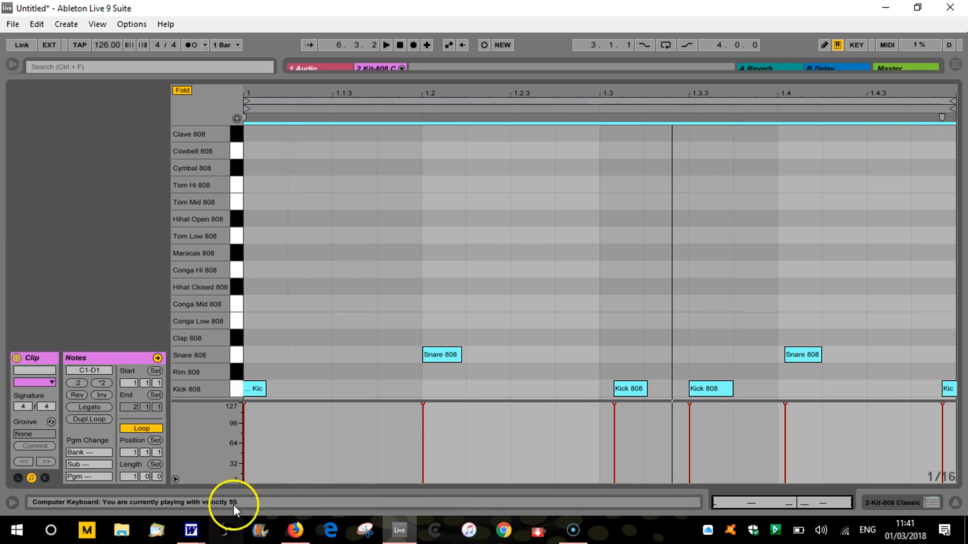
key(c)
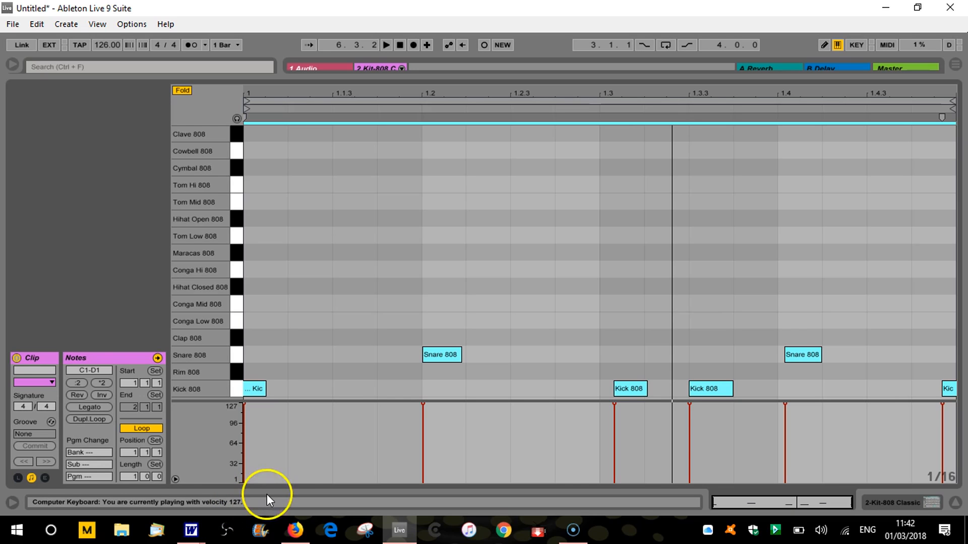
key(c)
Overdub four quiet Snare 808 hits around 1.1.4, 1.2.4, 1.3.3 and 1.4.3, and play back the pattern
click(400, 45)
click(387, 45)
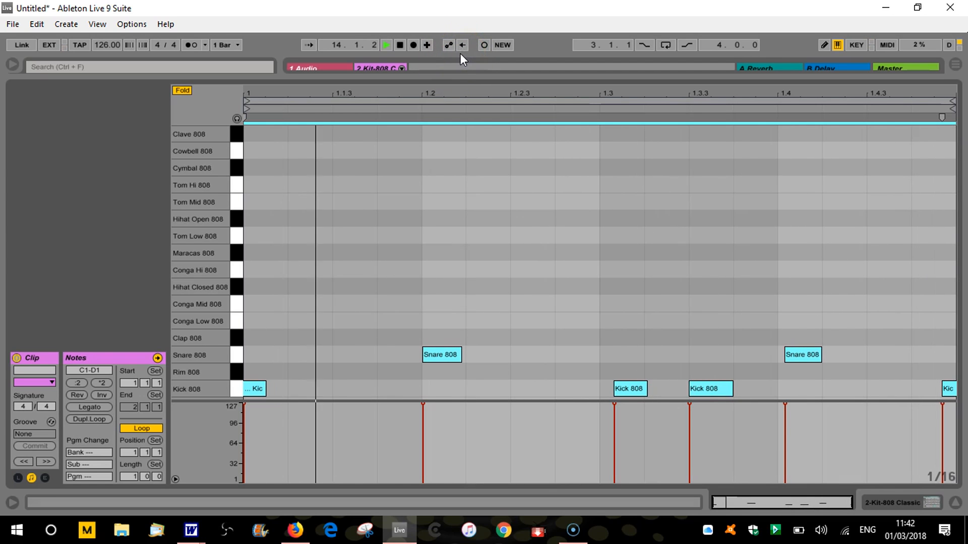
key(ctrl+shift+F9)
key(s)
key(s)
key(s)
key(s)
key(ctrl+shift+F9)
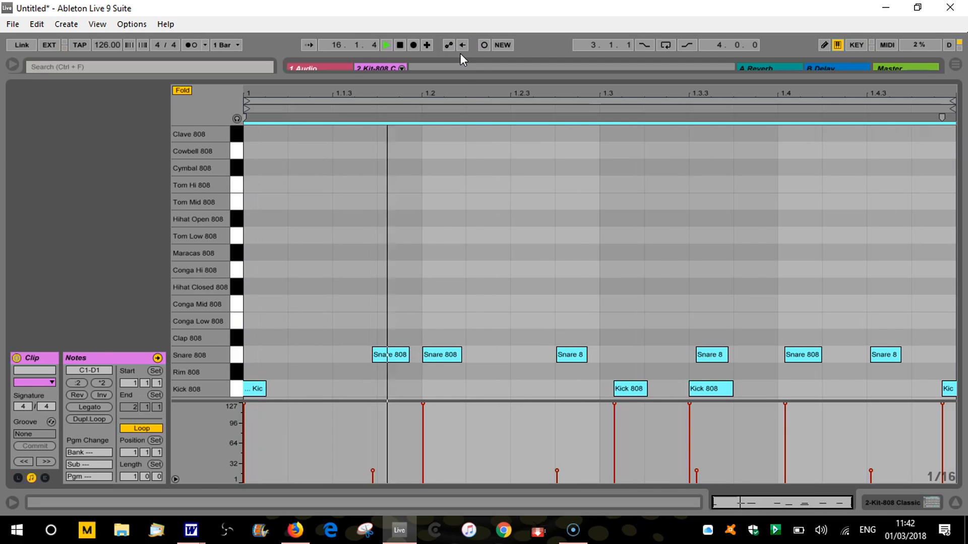
click(400, 45)
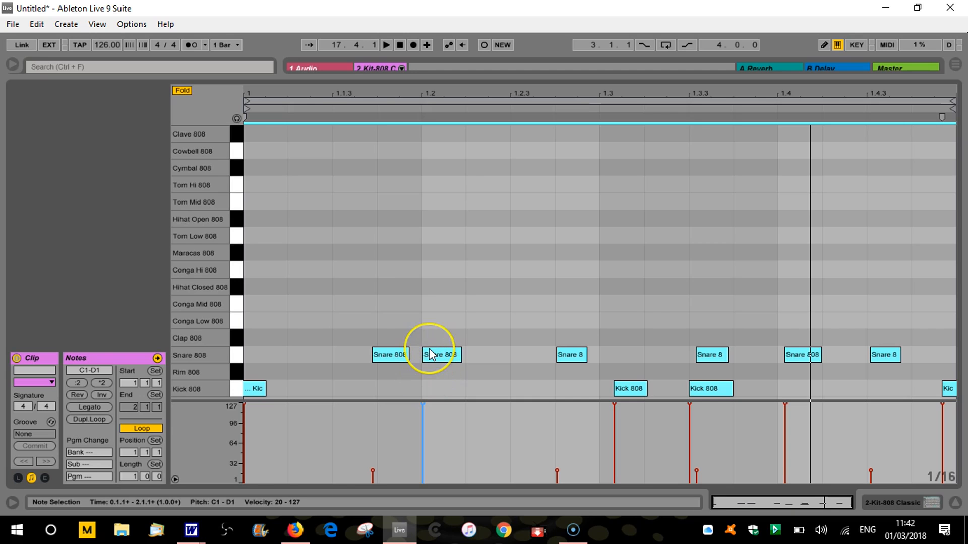
key(space)
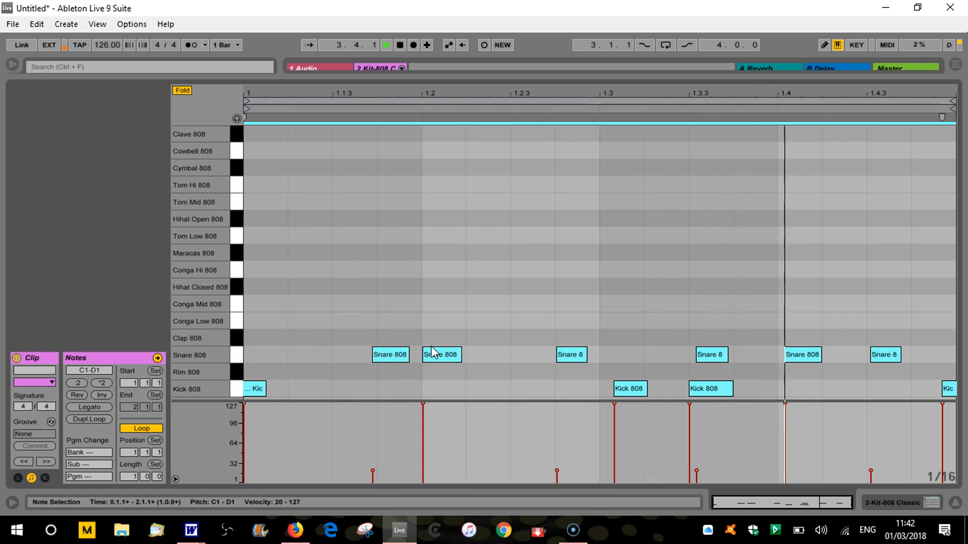
key(space)
Select the Snare 808 hit at 1.2 and set its velocity to 97
click(386, 289)
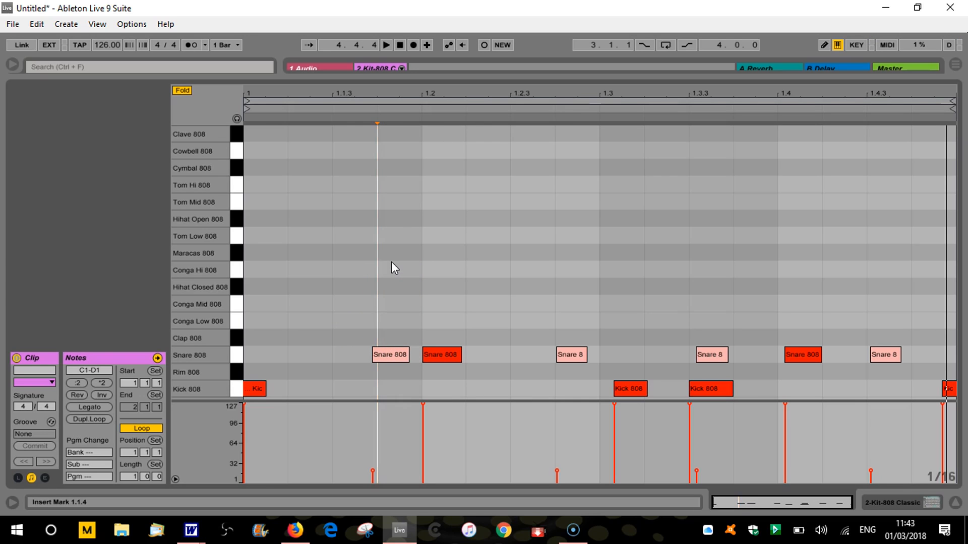
click(421, 321)
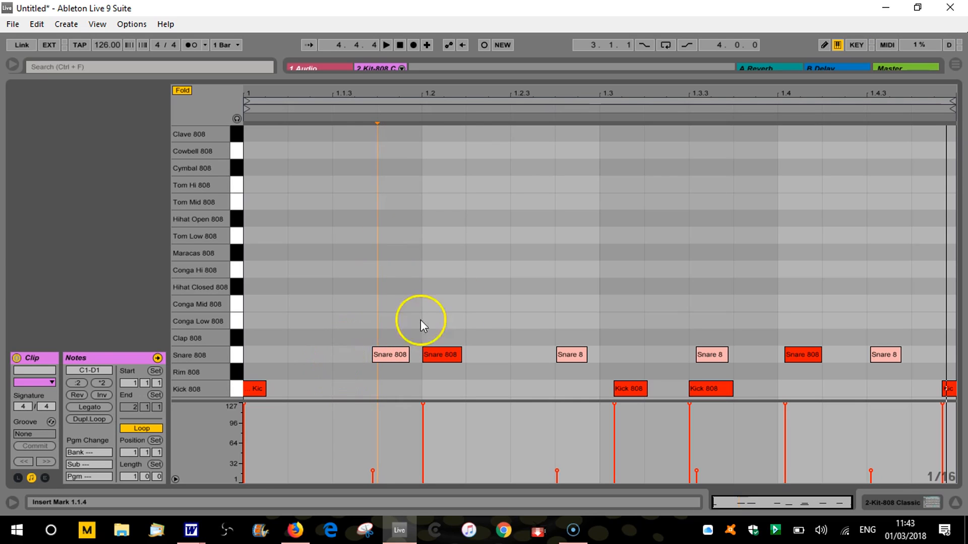
click(447, 352)
click(423, 404)
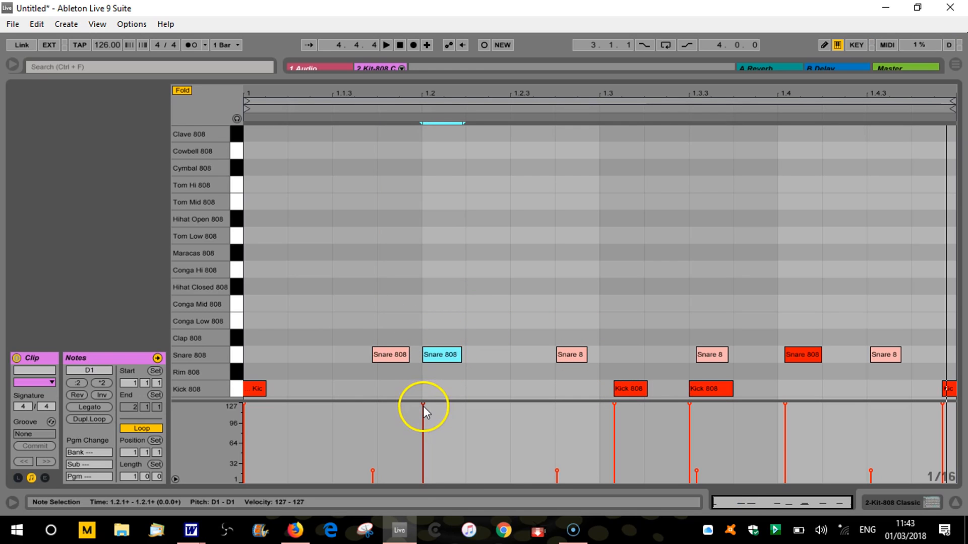
drag(424, 406, 423, 422)
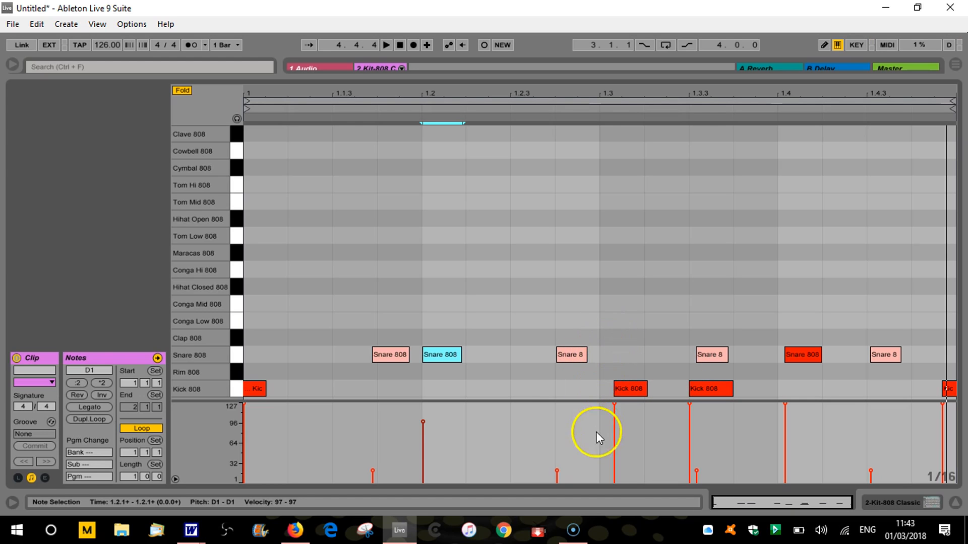
Fill the Snare 808 lane with sixteenth-note hits from 1.3 to the end of the bar and delete all Kick 808 notes
click(612, 354)
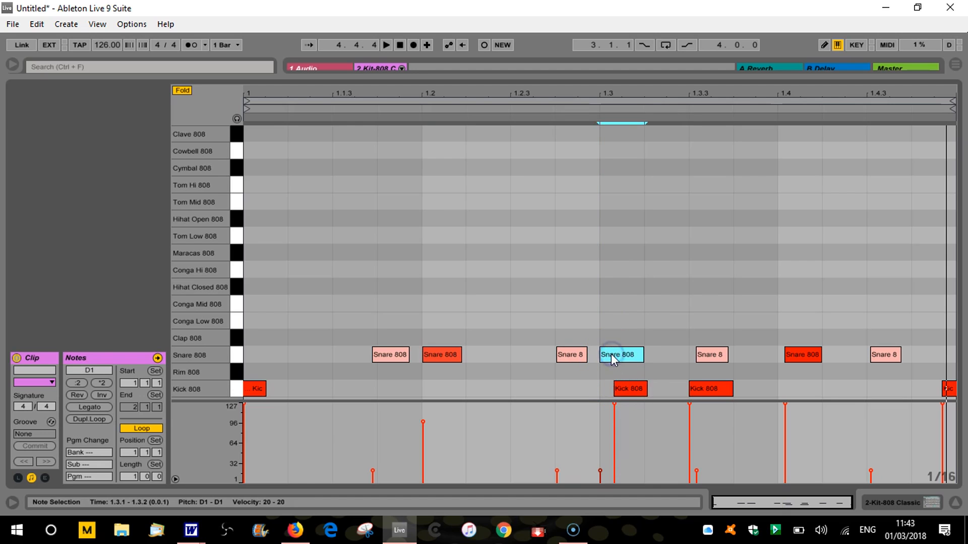
click(667, 354)
click(710, 354)
click(708, 354)
click(756, 355)
click(792, 356)
click(801, 356)
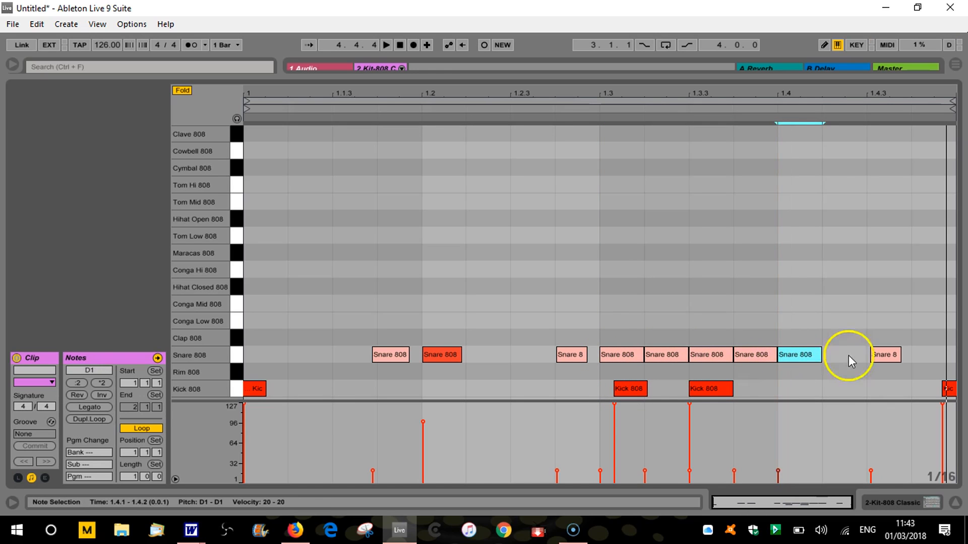
click(843, 357)
click(893, 355)
click(887, 356)
click(886, 355)
click(927, 352)
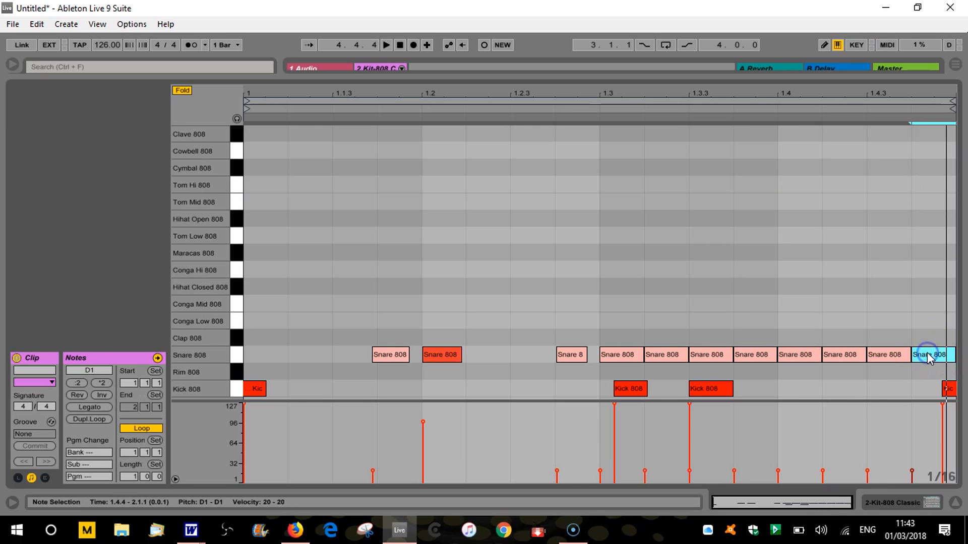
click(241, 387)
key(Delete)
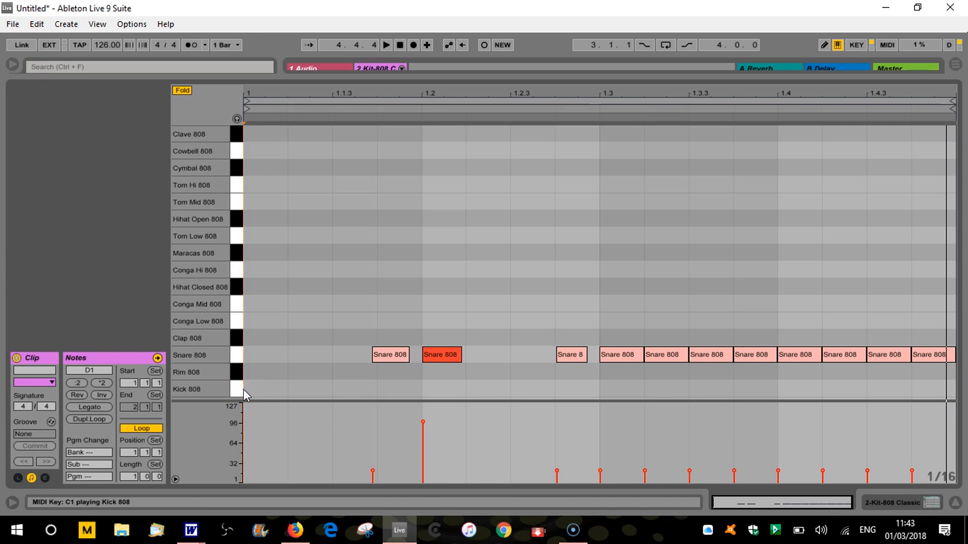
Try raising the snare hits at 1.3.2 and 1.3.3 in velocity, and lower all Snare 808 velocities to 1
mouse_move(645, 470)
mouse_down()
mouse_move(644, 454)
mouse_move(687, 471)
mouse_move(687, 432)
mouse_up()
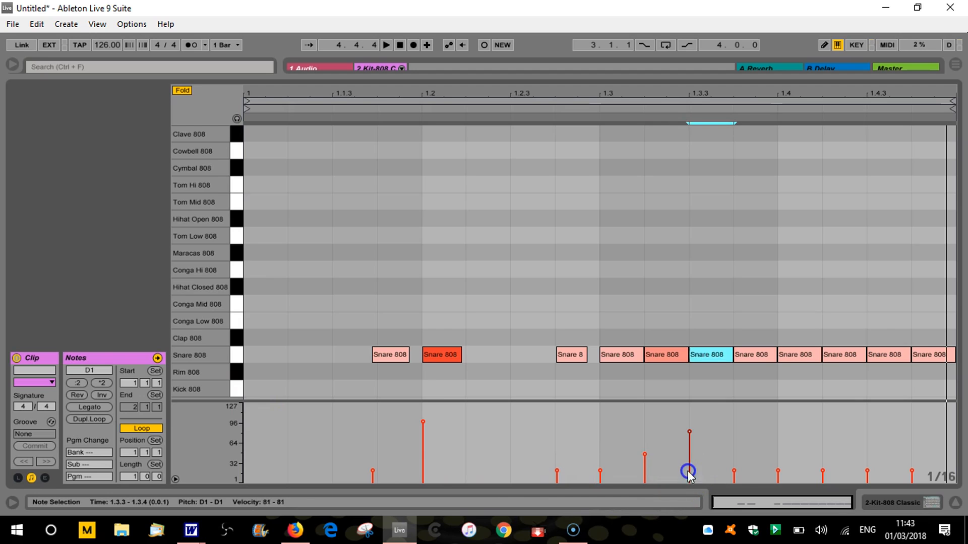
click(734, 433)
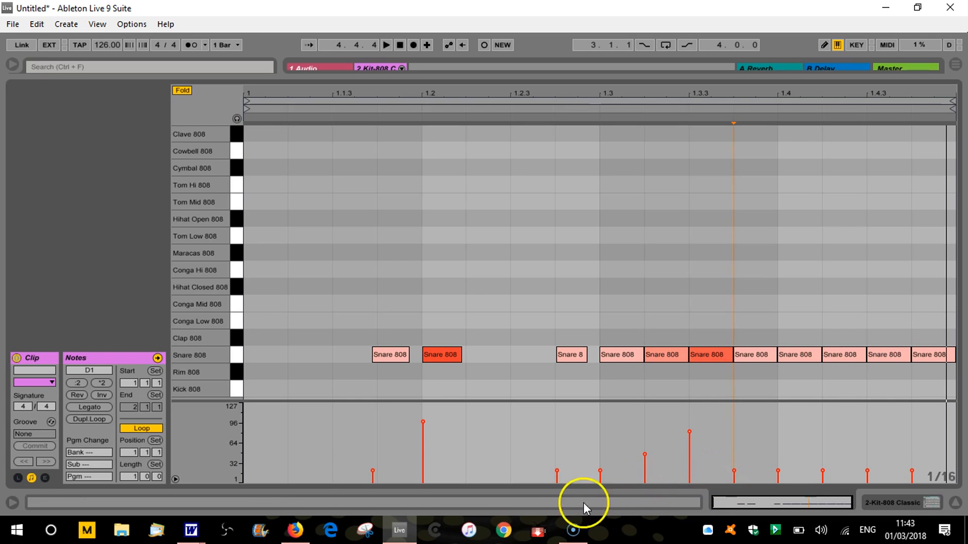
click(240, 354)
drag(688, 427, 688, 481)
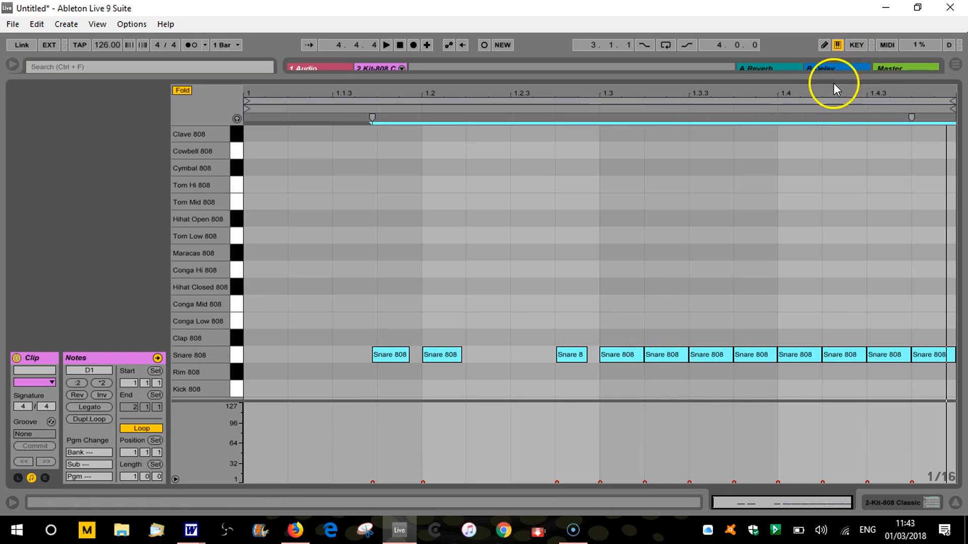
Draw a rising velocity ramp over the sixteenth-note snare hits from 1.3 up to 127 in draw mode, and play back the roll
click(824, 48)
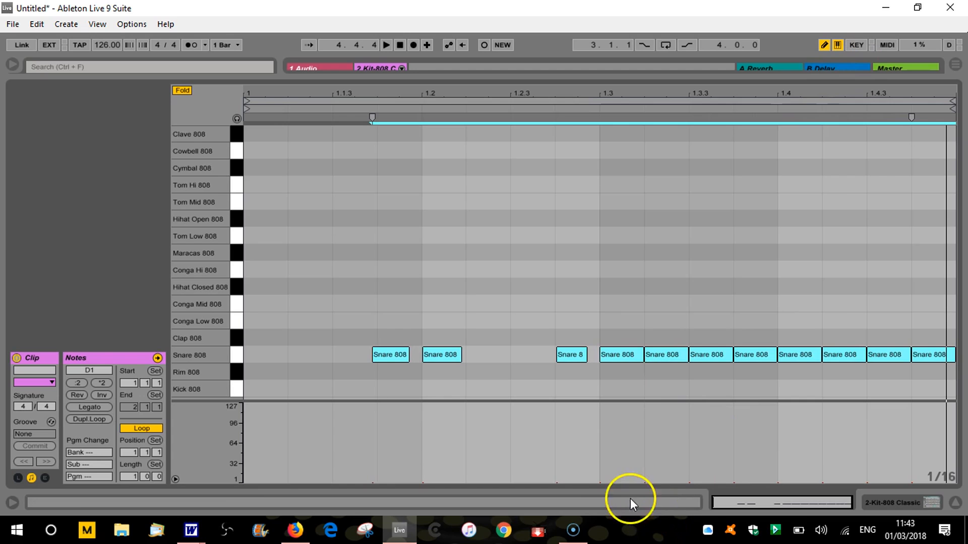
drag(599, 481, 949, 396)
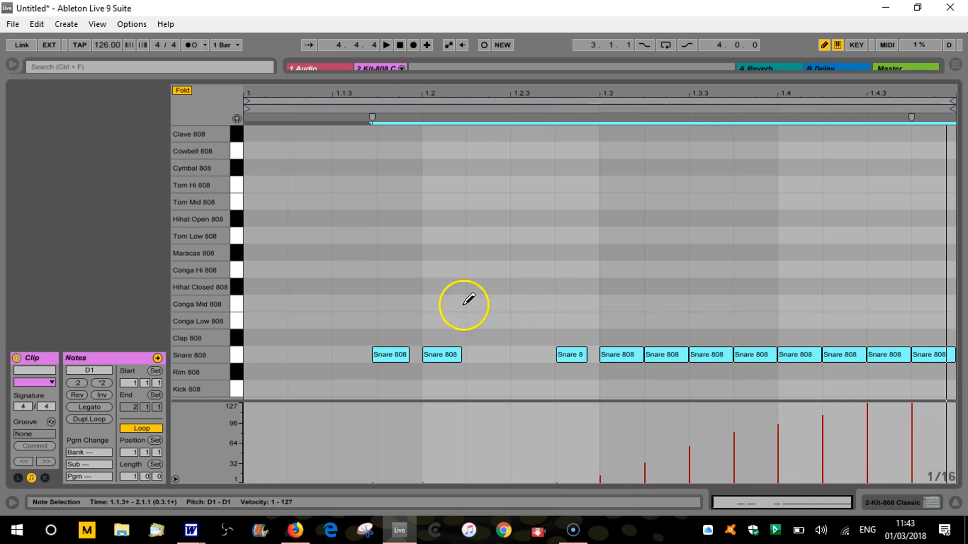
click(387, 46)
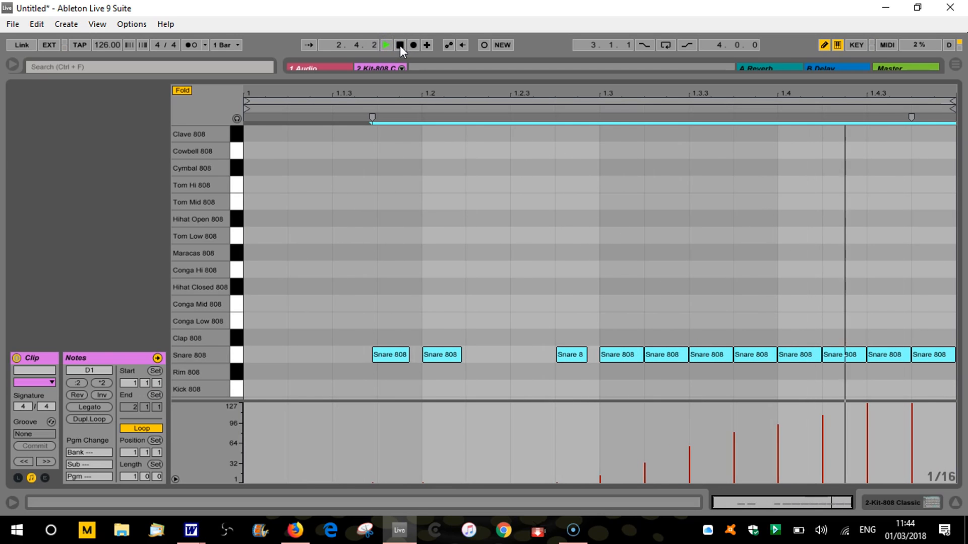
click(400, 45)
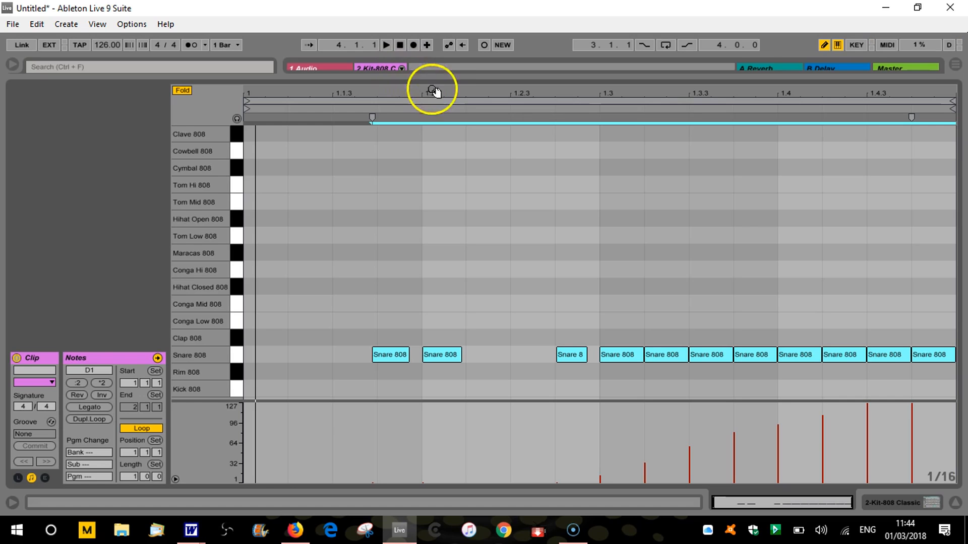
Bring the browser and the Kit-808 Classic drum rack into view, search the samples for "kick" and preview 00DB_Kick_2.aif
drag(435, 80, 434, 352)
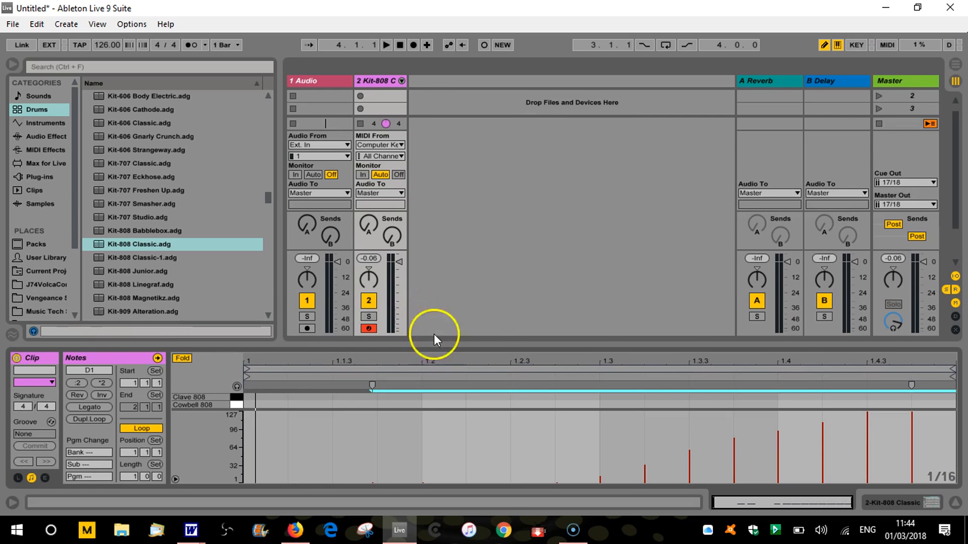
drag(486, 342, 507, 244)
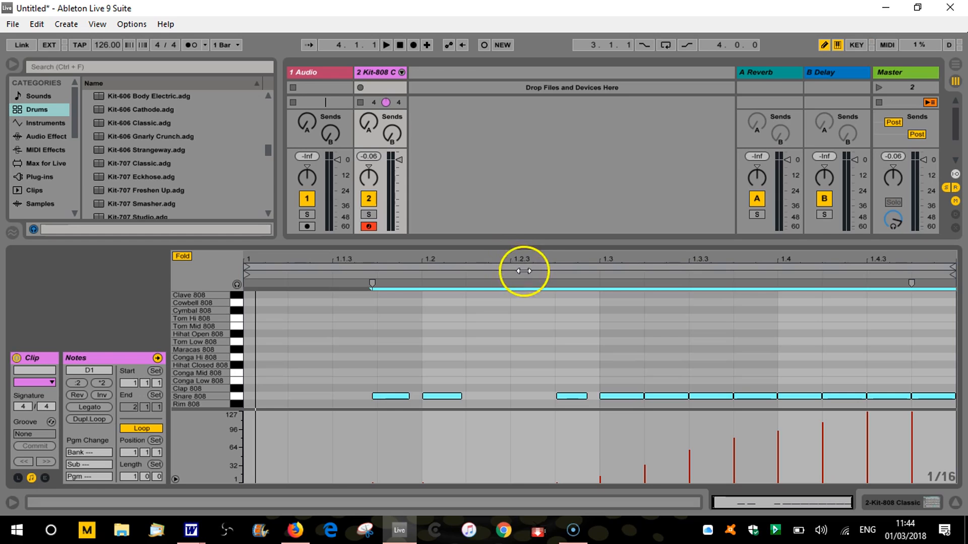
drag(528, 244, 516, 347)
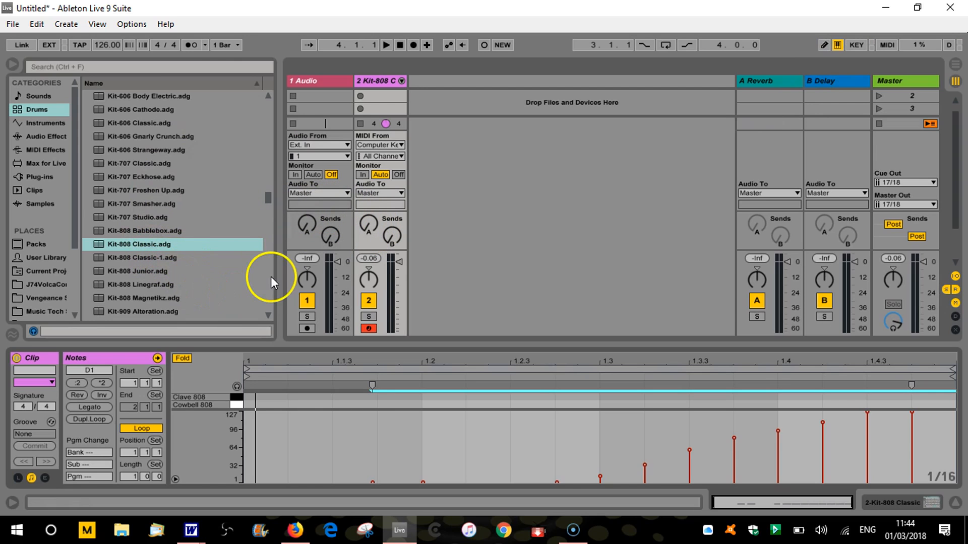
key(shift+Tab)
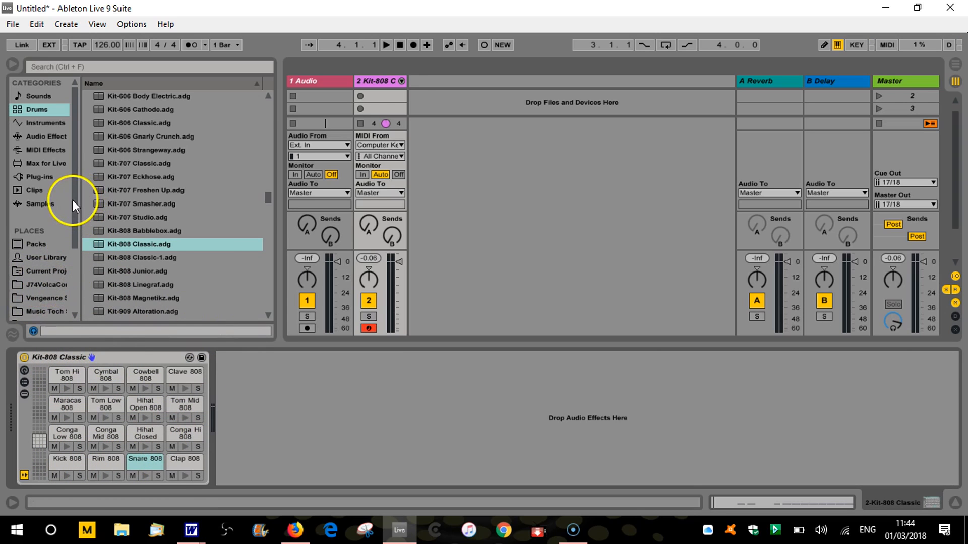
click(39, 202)
click(111, 65)
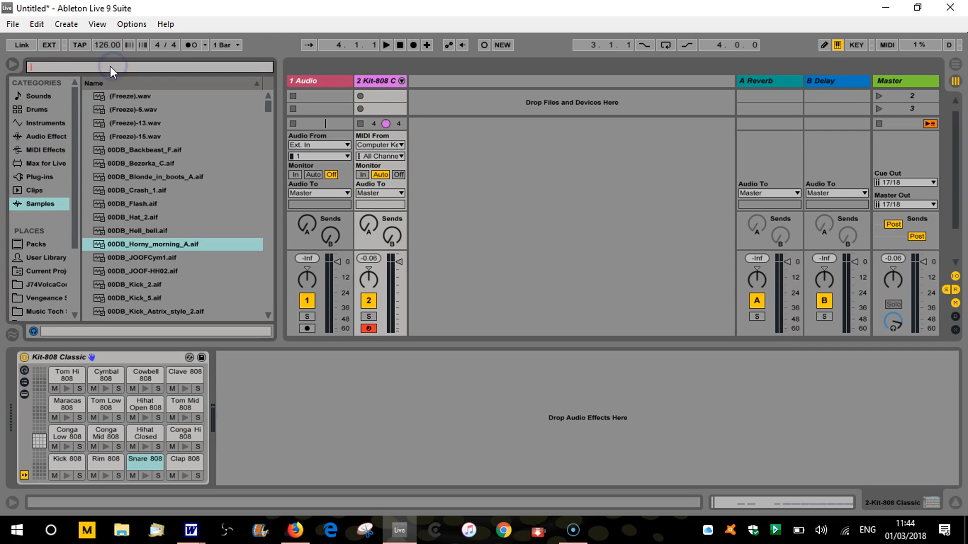
text(kick)
click(129, 96)
Play the snare clip, search the samples for "snare" and preview 7y9A Kit-BlueSnare1.aif and 7y9A Kit-Snare1.aif
double_click(382, 94)
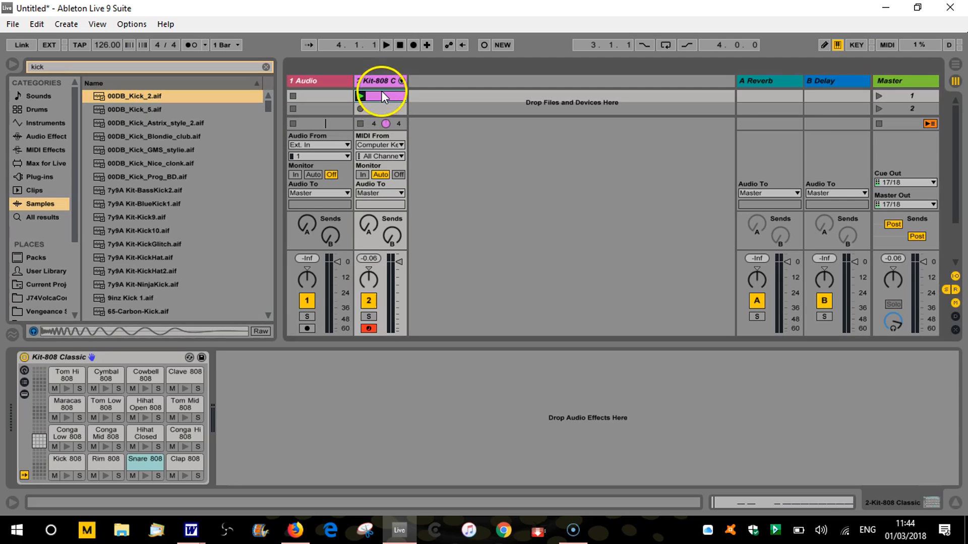
click(388, 46)
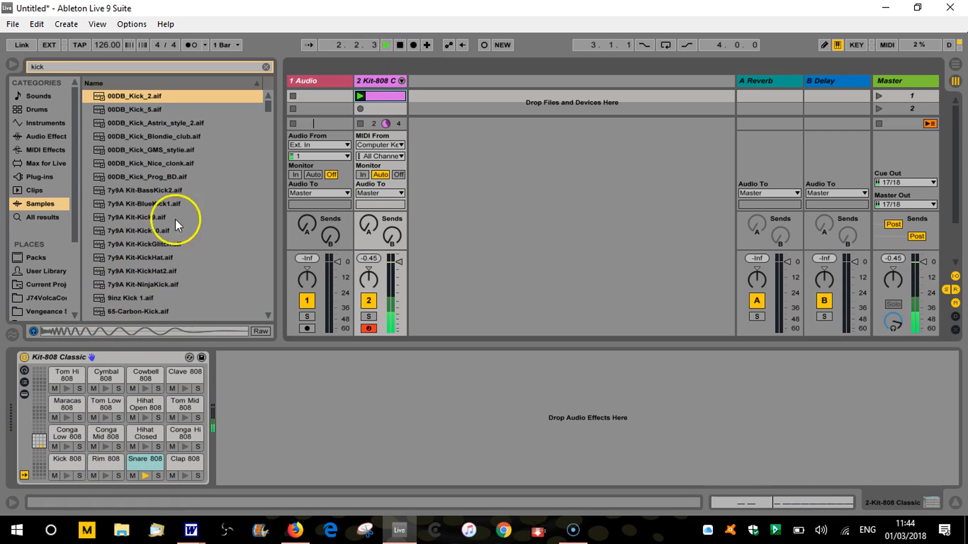
click(70, 67)
text(snare)
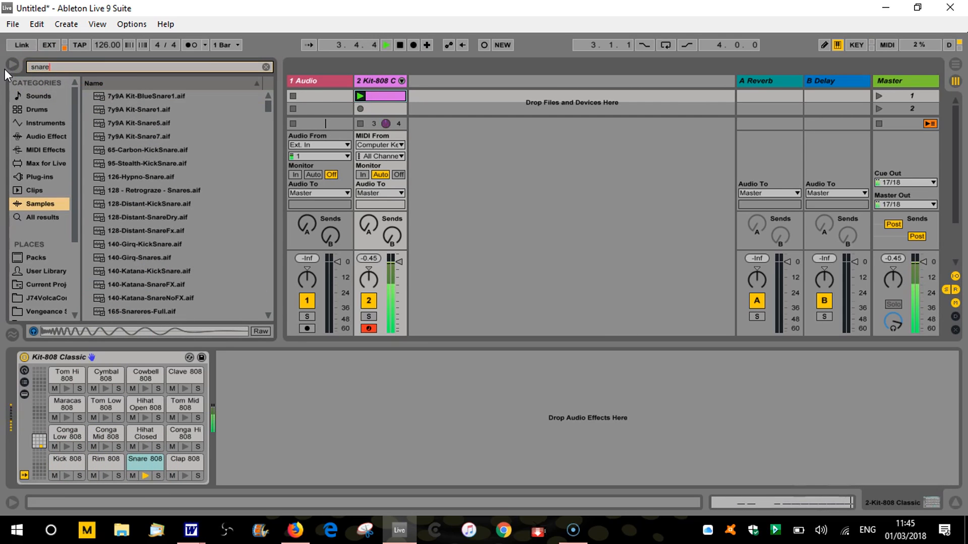
click(154, 96)
click(152, 108)
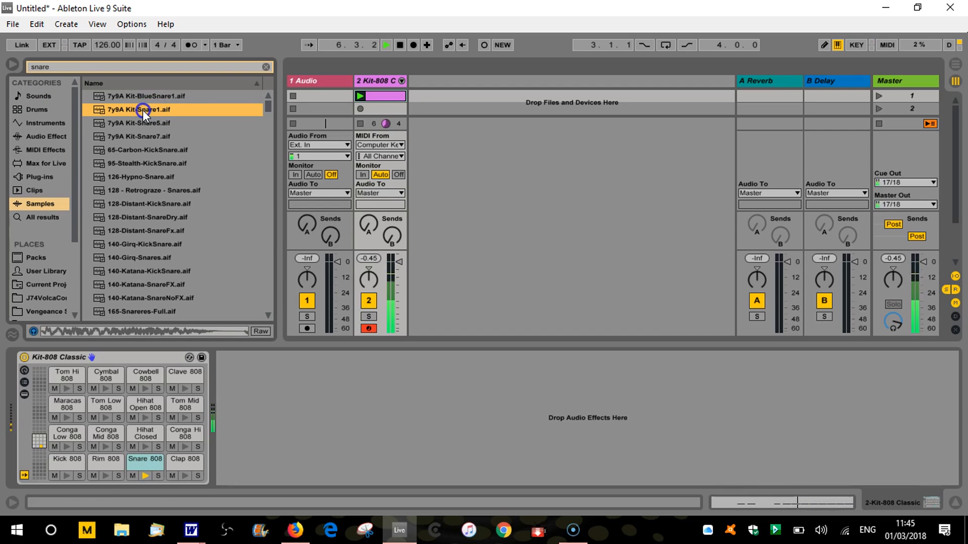
Swap the Snare 808 pad's sample for 7y9A Kit-Snare1, 128 - Retrograze - Snares, 140-Katana-KickSnare and 165-Snareres-Snare in turn during playback
drag(143, 119, 145, 462)
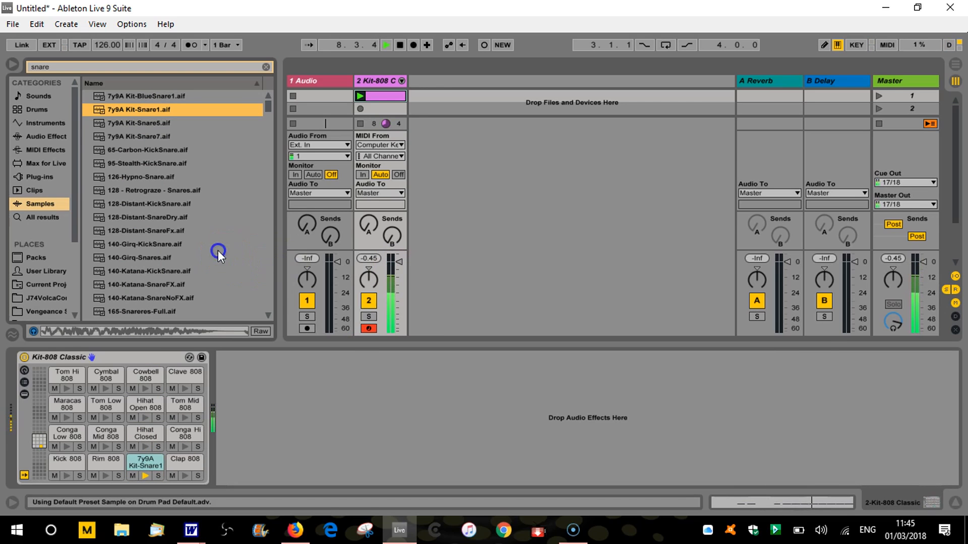
drag(146, 191, 145, 461)
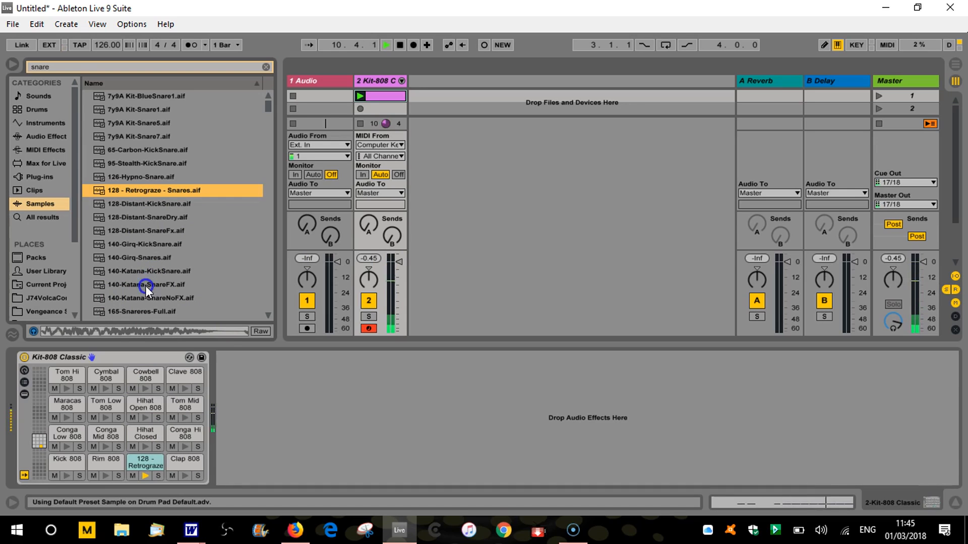
drag(143, 276, 146, 463)
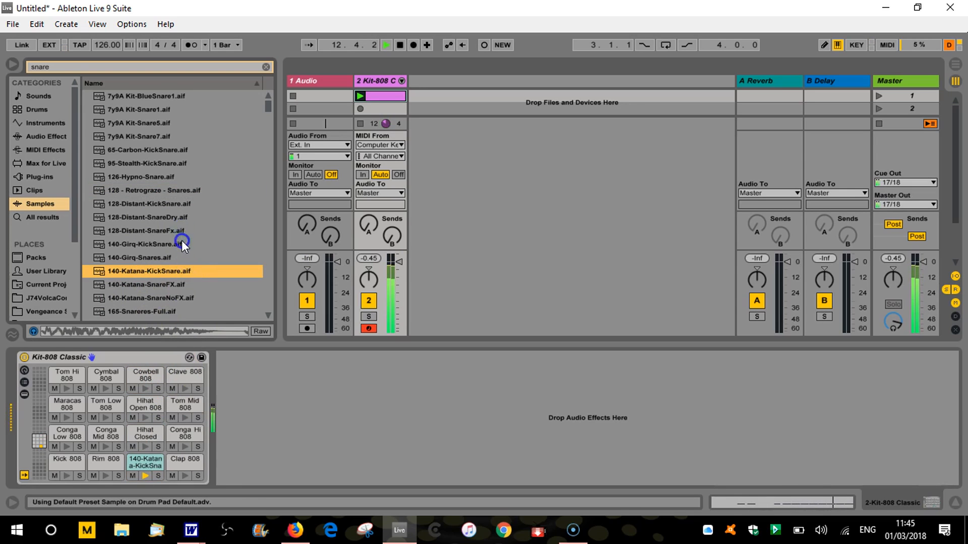
scroll(179, 244, down, 4)
drag(136, 232, 145, 460)
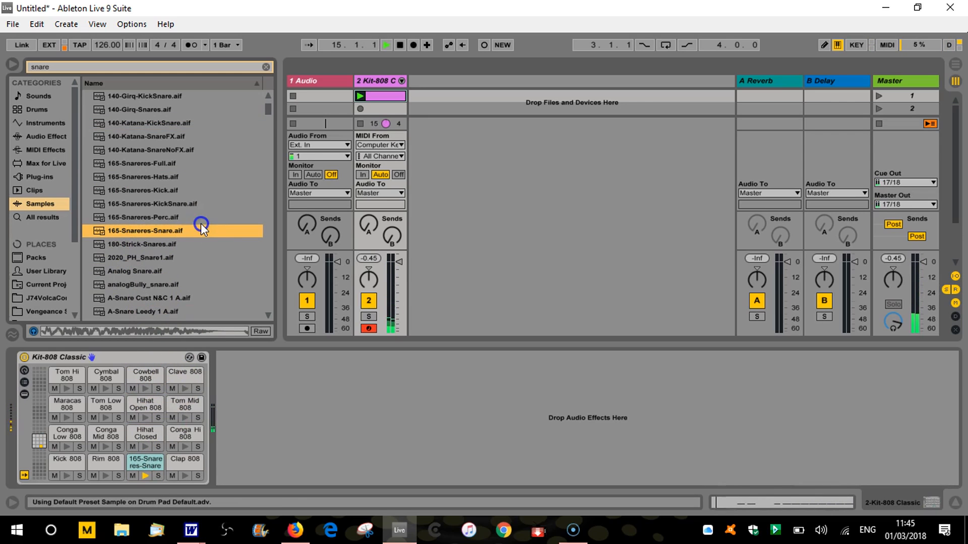
click(400, 45)
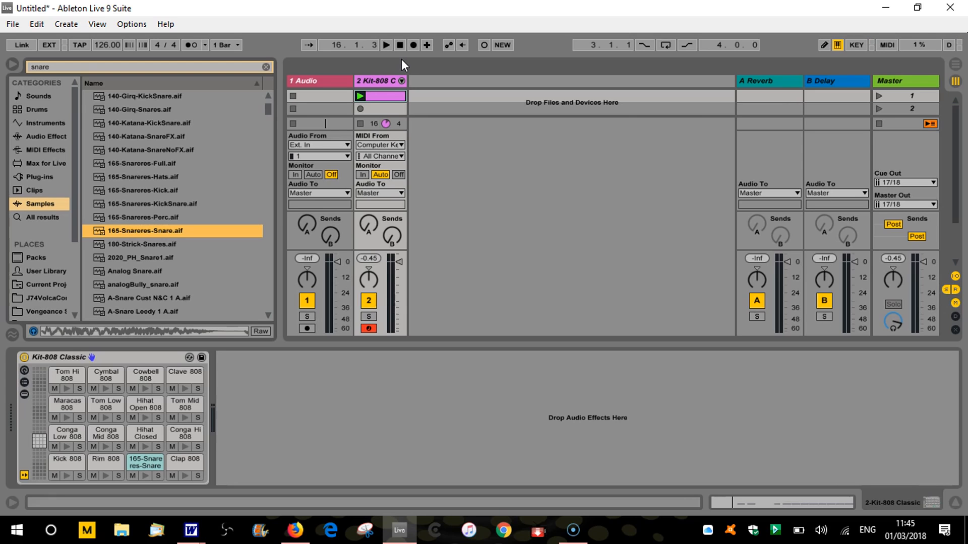
Open the Kit-808 clip in an enlarged note editor and collapse its velocity lane
click(382, 99)
click(382, 99)
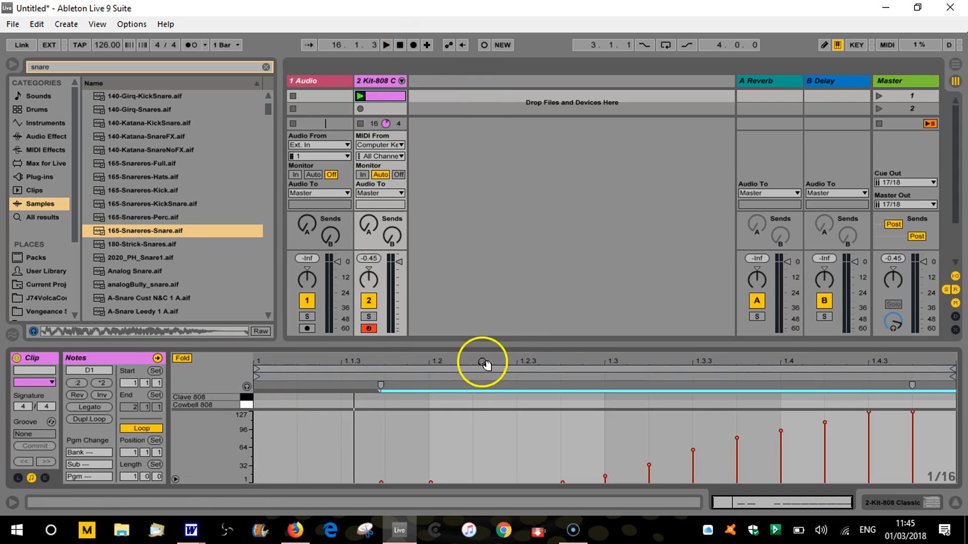
drag(486, 346, 492, 116)
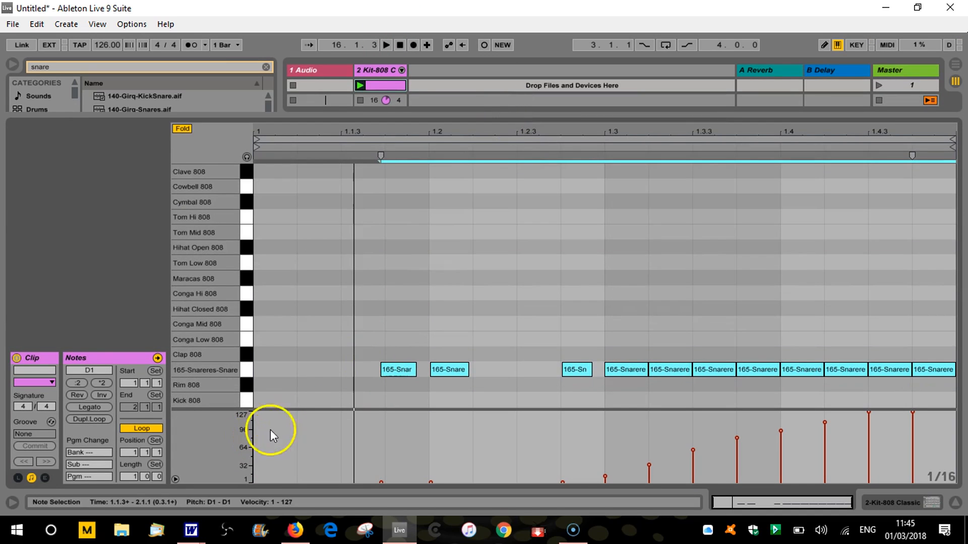
drag(288, 410, 290, 502)
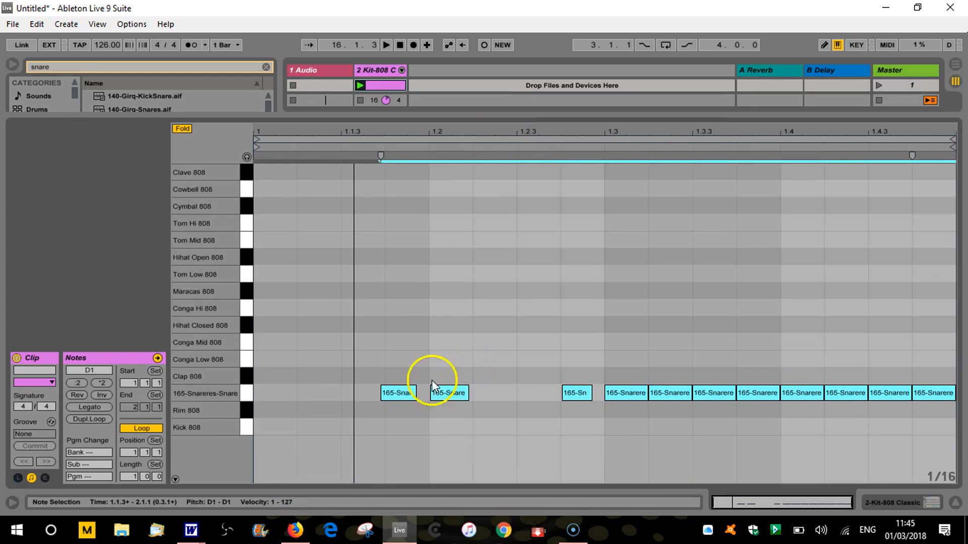
Delete all 165-Snareres-Snare notes from the clip and audition the snare from the computer keyboard
click(245, 394)
key(Delete)
key(s)
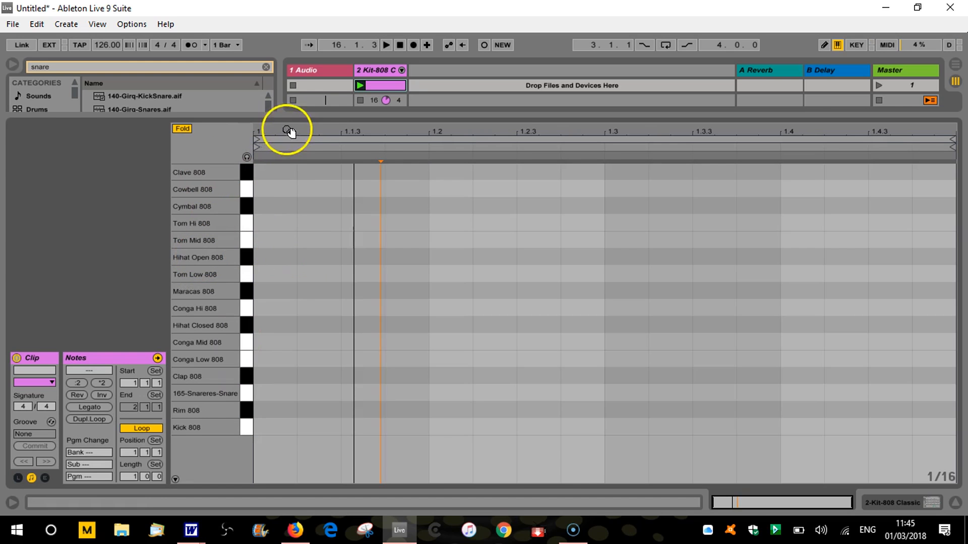
Undo the note deletion and the snare sample swap, and show the drum rack
drag(301, 116, 303, 301)
key(ctrl+z)
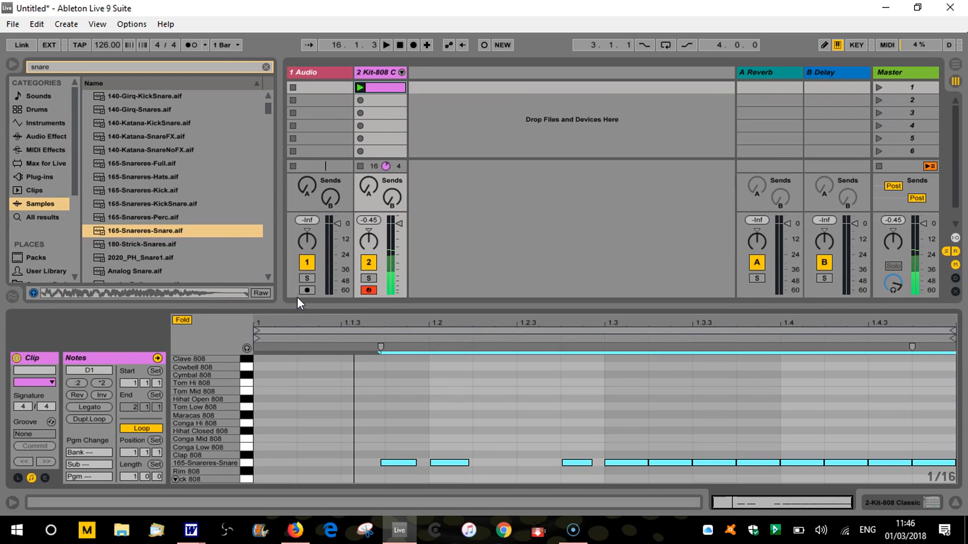
key(ctrl+z)
key(shift+Tab)
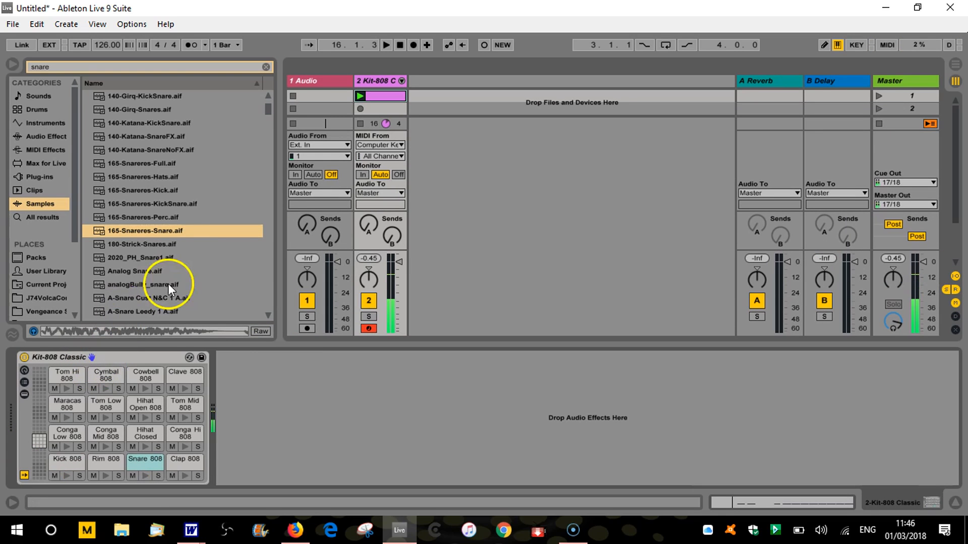
Reopen the Kit-808 clip in an enlarged note editor, delete all Snare 808 notes and return the transport to the start
click(386, 96)
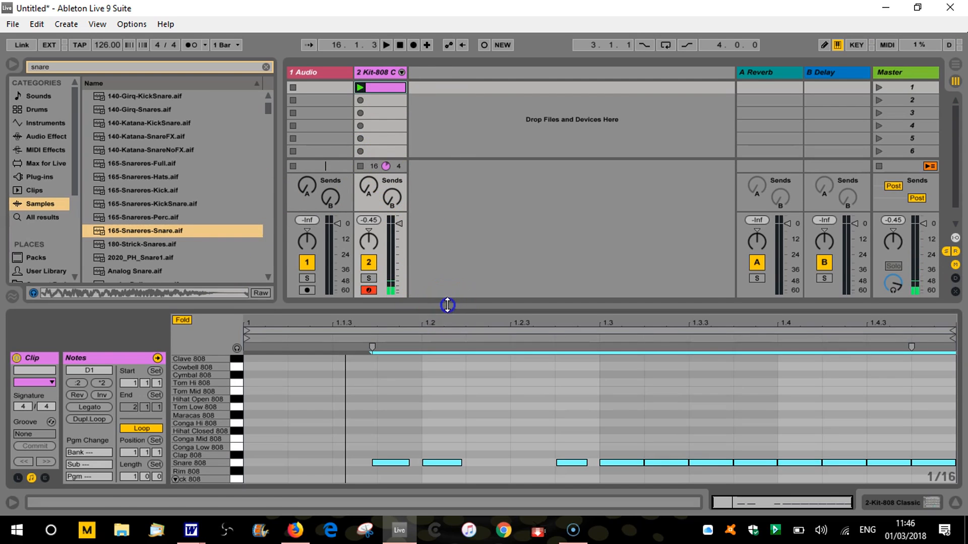
drag(448, 302, 463, 191)
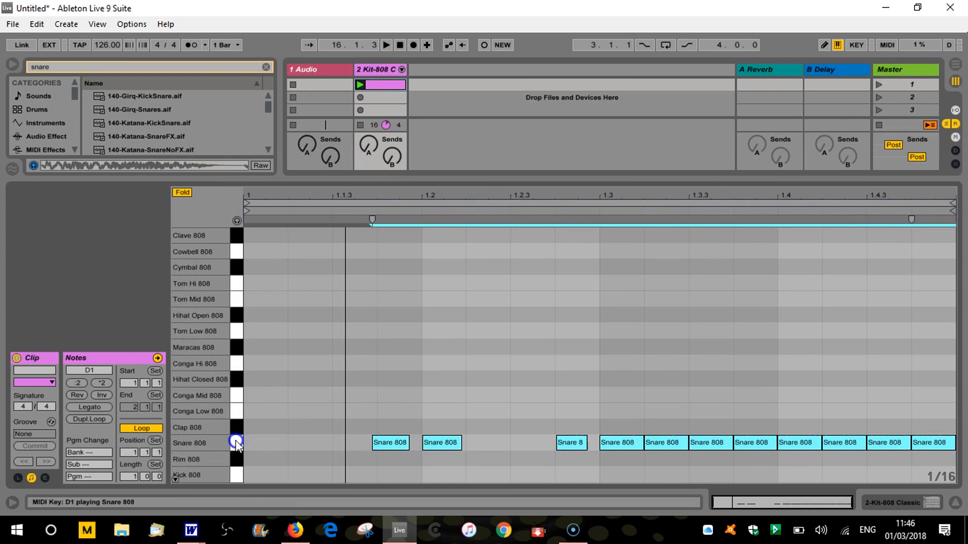
key(Delete)
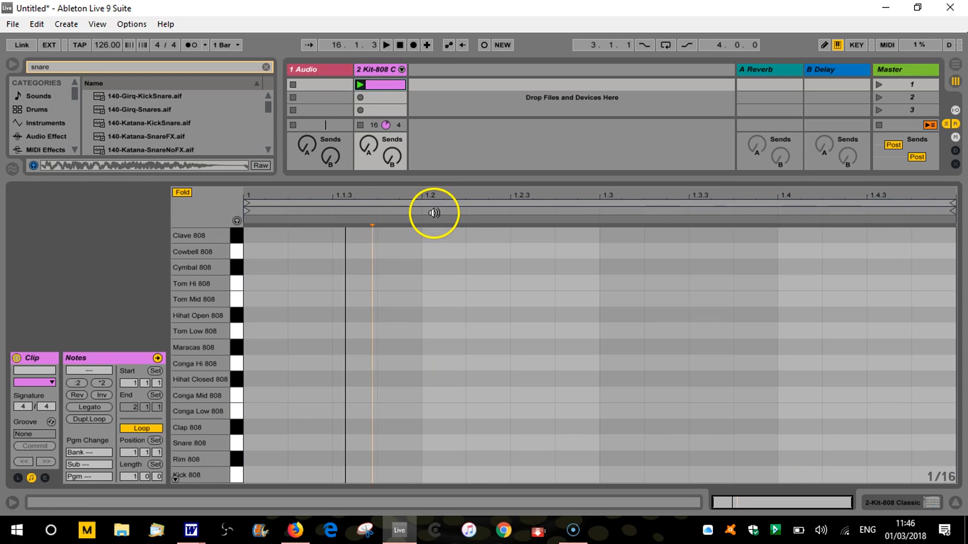
click(399, 46)
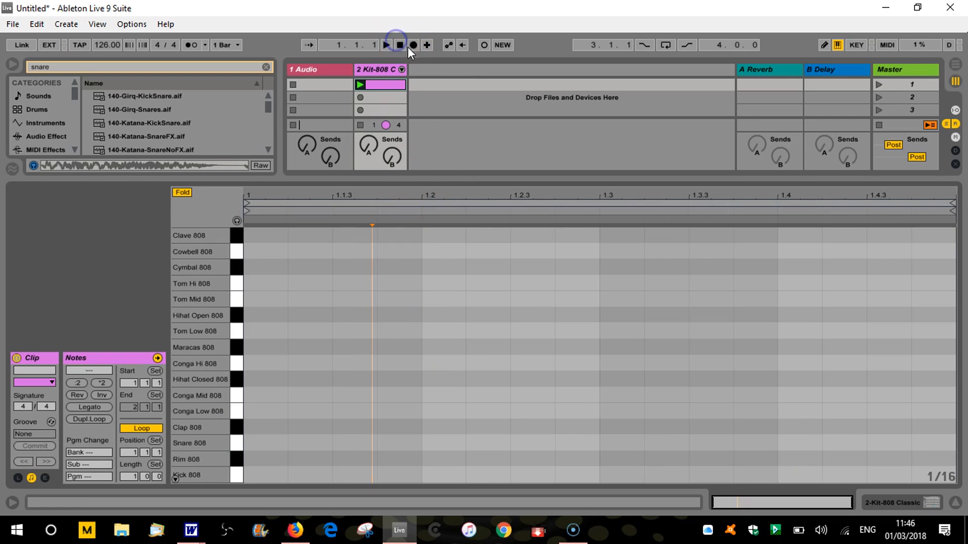
Record a live Kick 808 and Snare 808 pattern into the looping one-bar clip, with snares on beats 2 and 4, and return the transport to the start
click(386, 46)
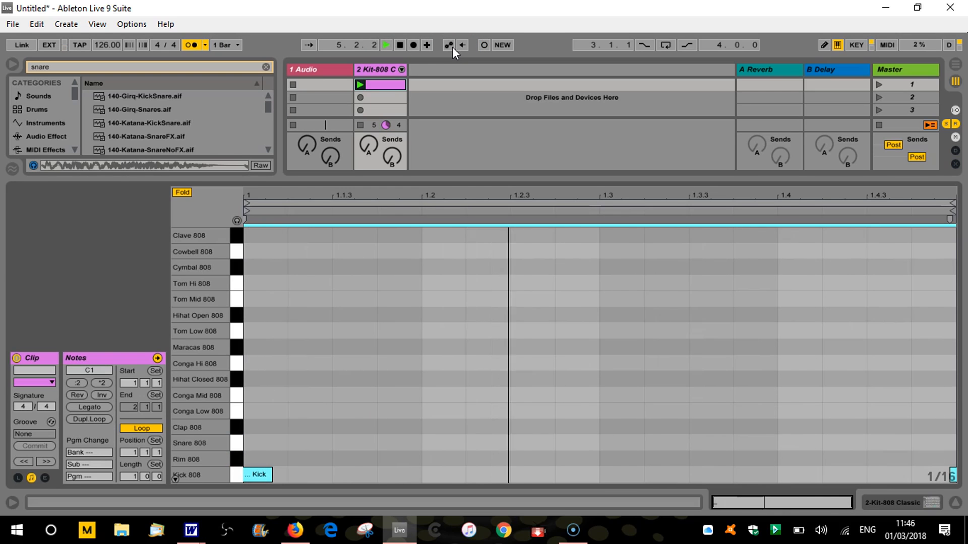
key(ctrl+shift+F9)
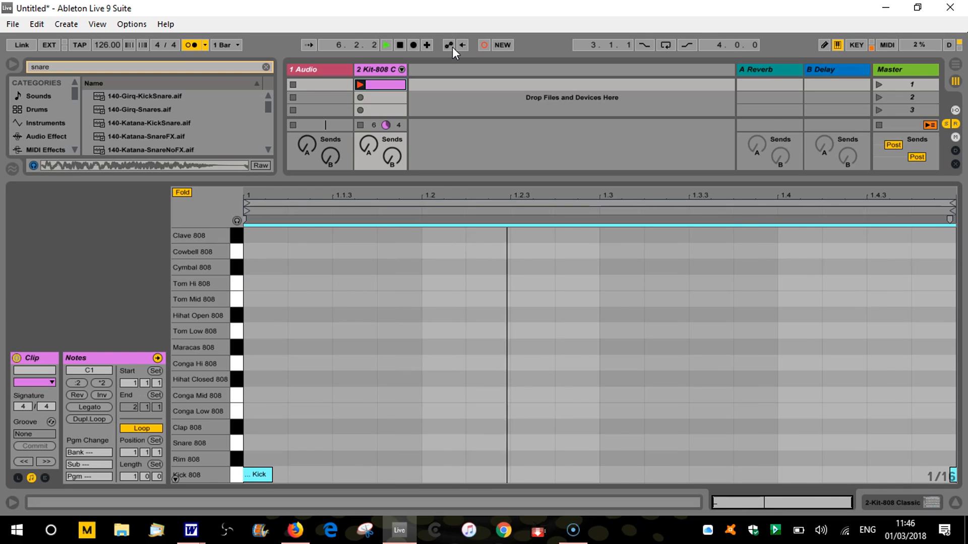
key(s)
key(a)
key(a)
key(a)
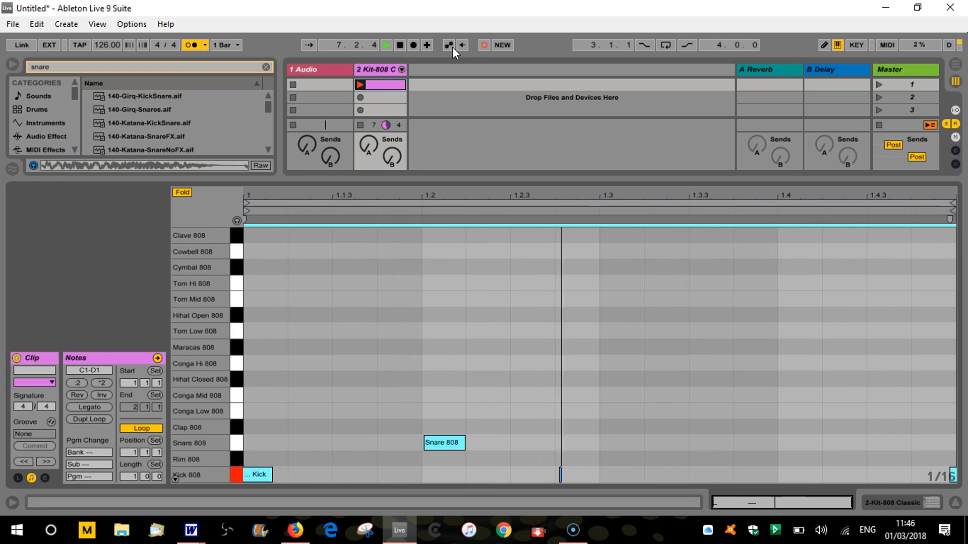
key(s)
key(a)
key(a)
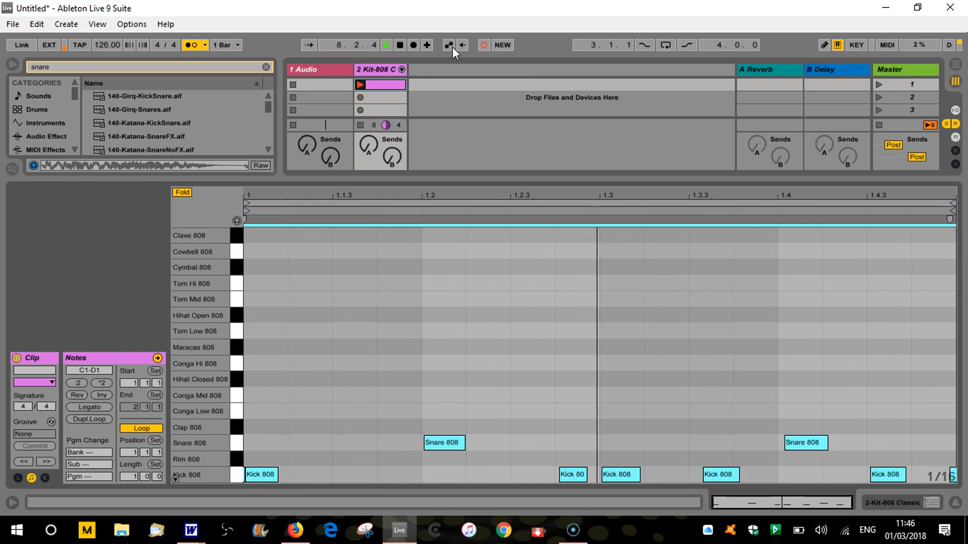
click(400, 45)
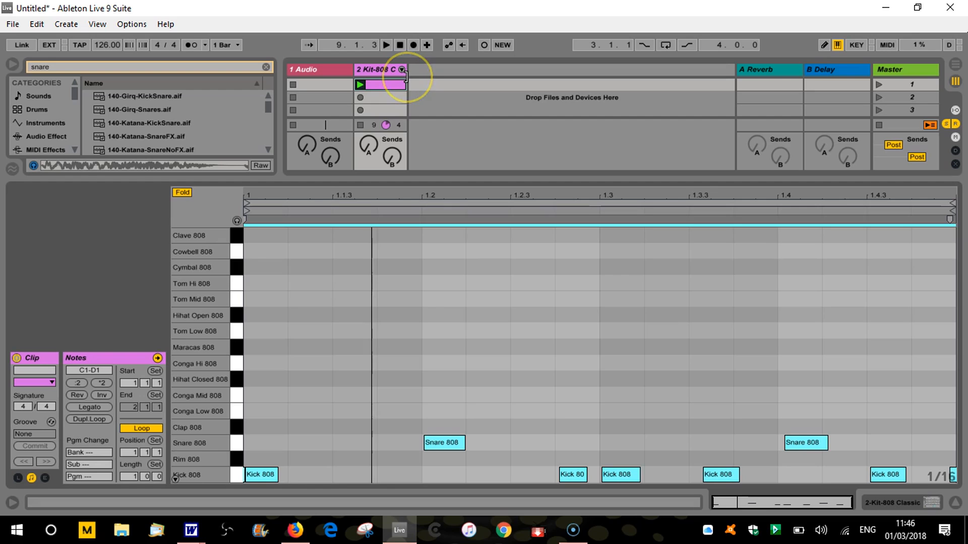
click(399, 44)
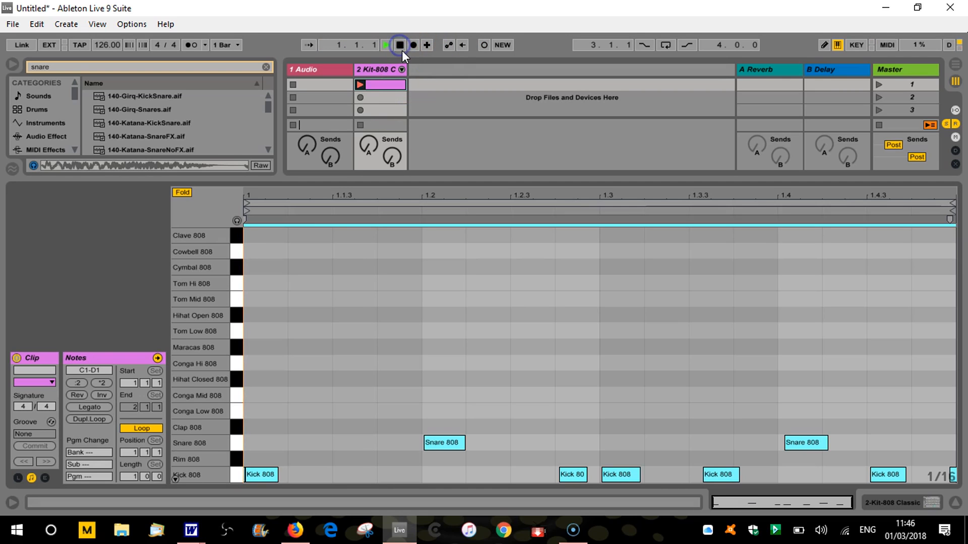